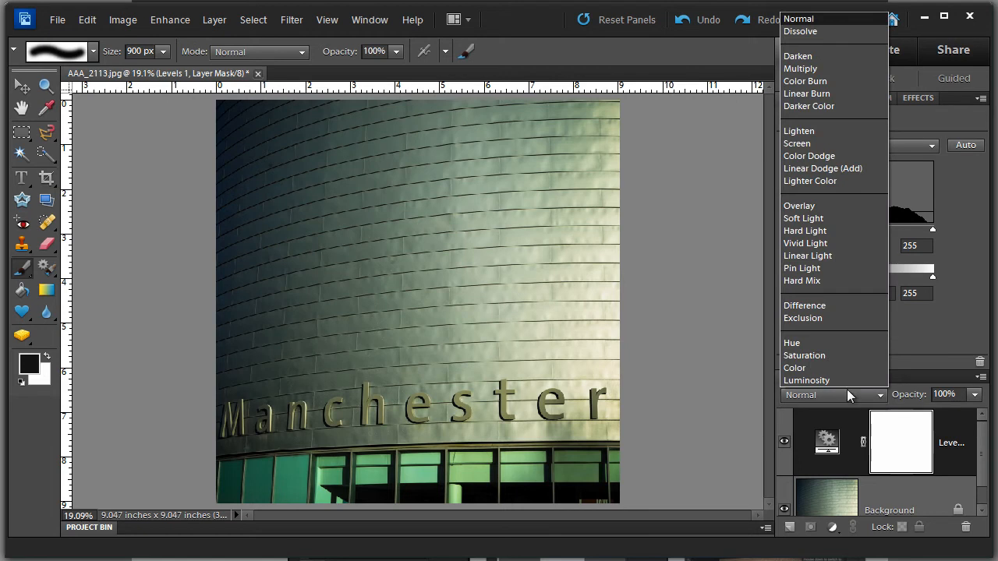
Set the Levels layer's blend mode to Luminosity and sample a dark area of the wall as the black point.
click(824, 381)
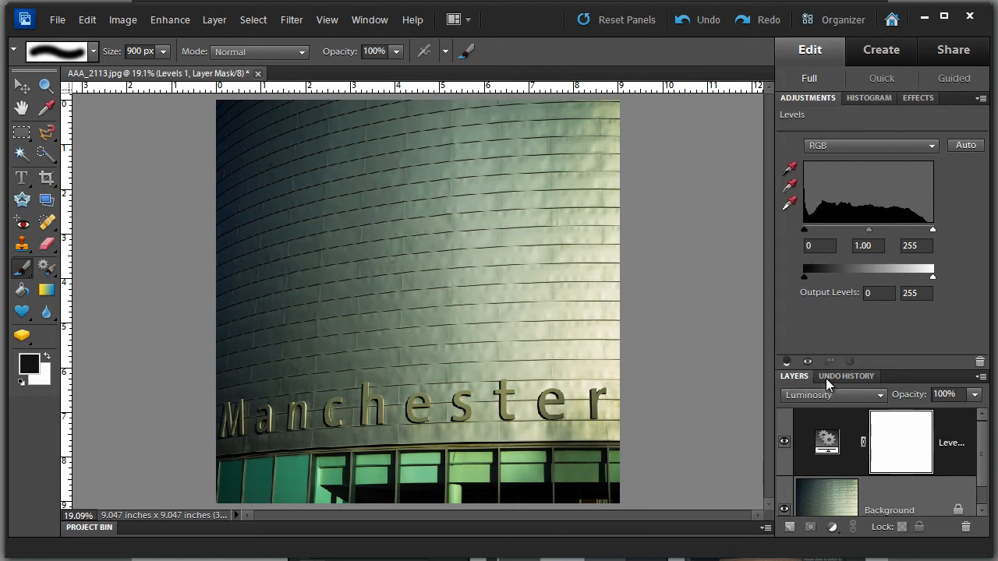
click(787, 170)
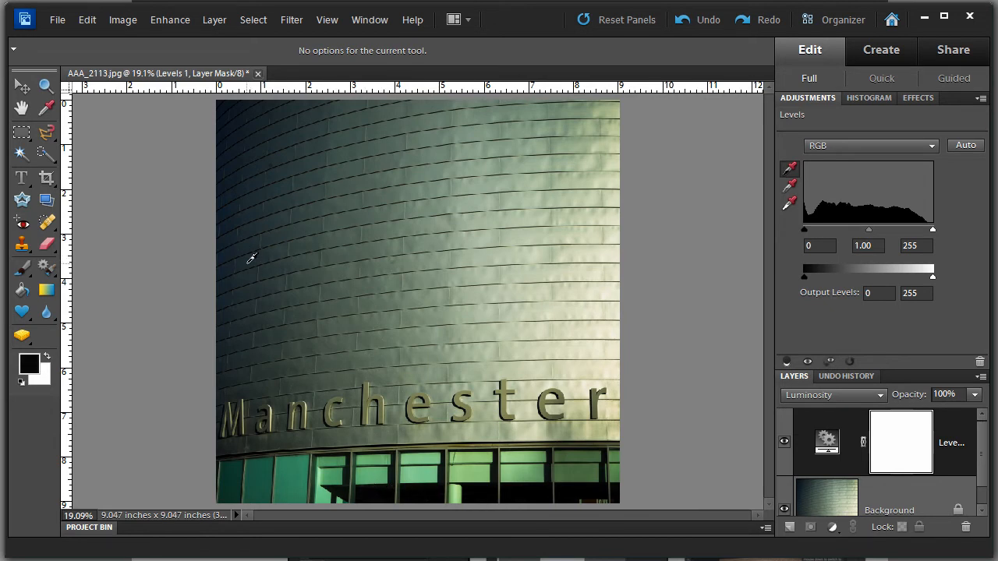
click(251, 258)
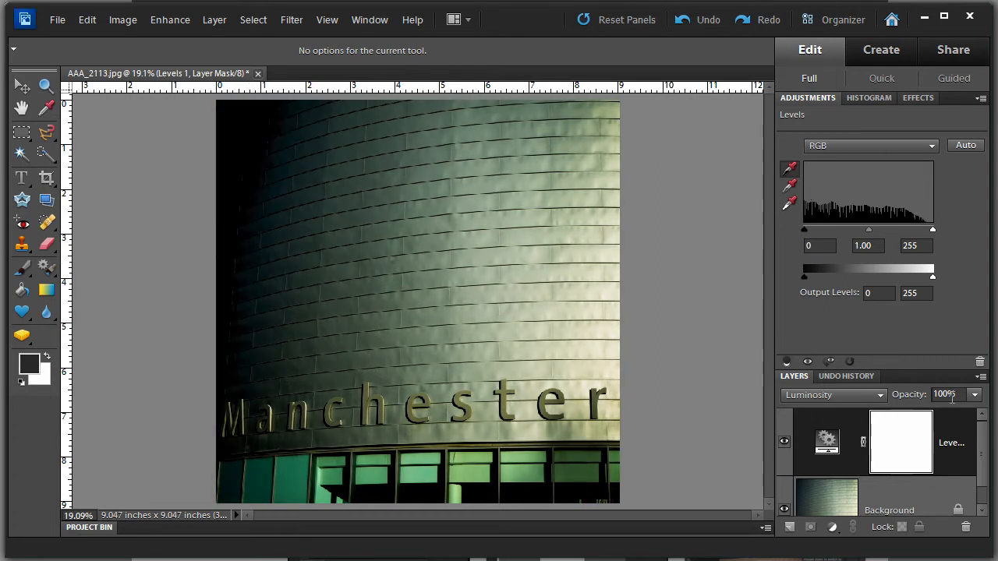
Step back and forward in the undo history to compare the image before and after the black point change.
click(846, 376)
scroll(853, 479, down, 3)
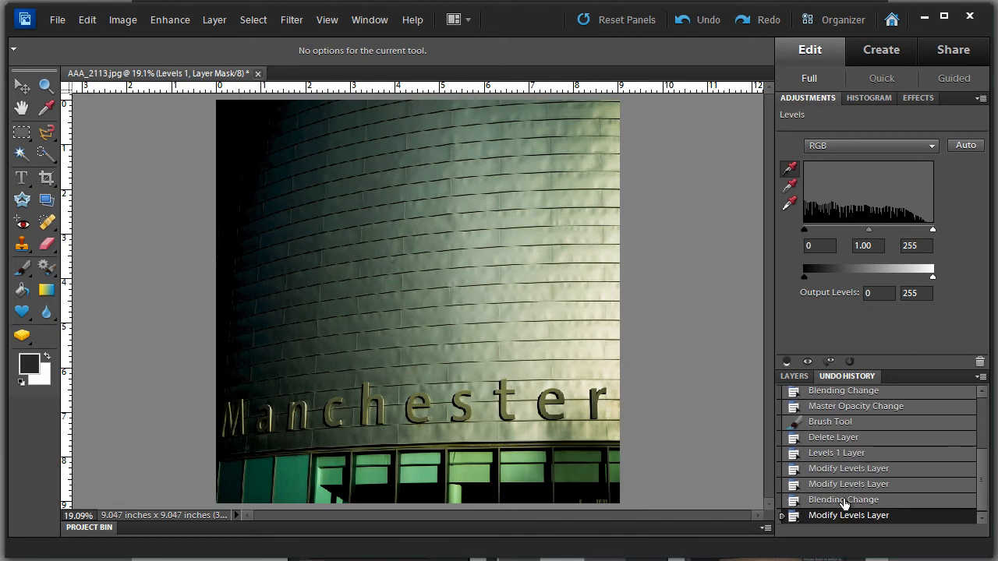
click(844, 501)
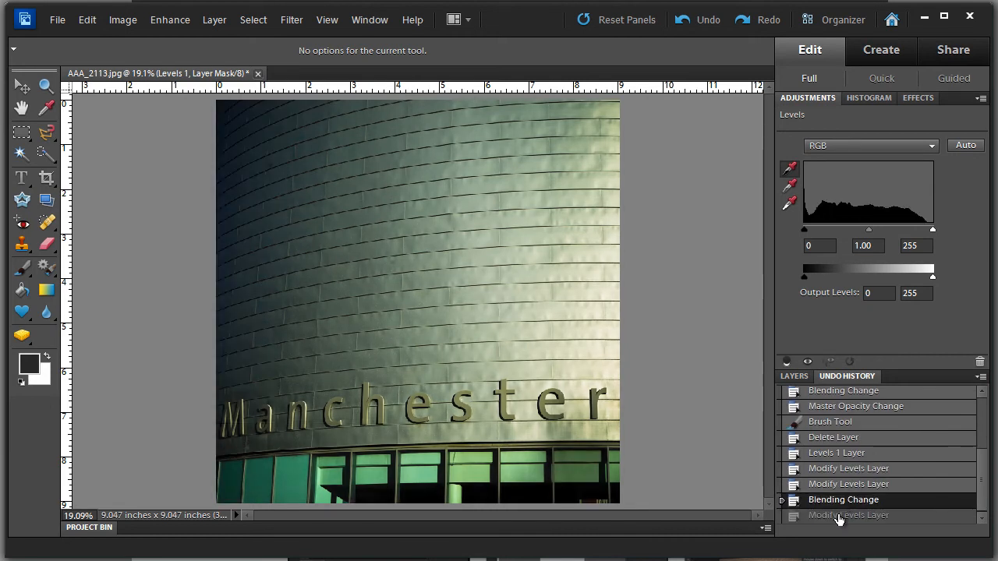
click(839, 516)
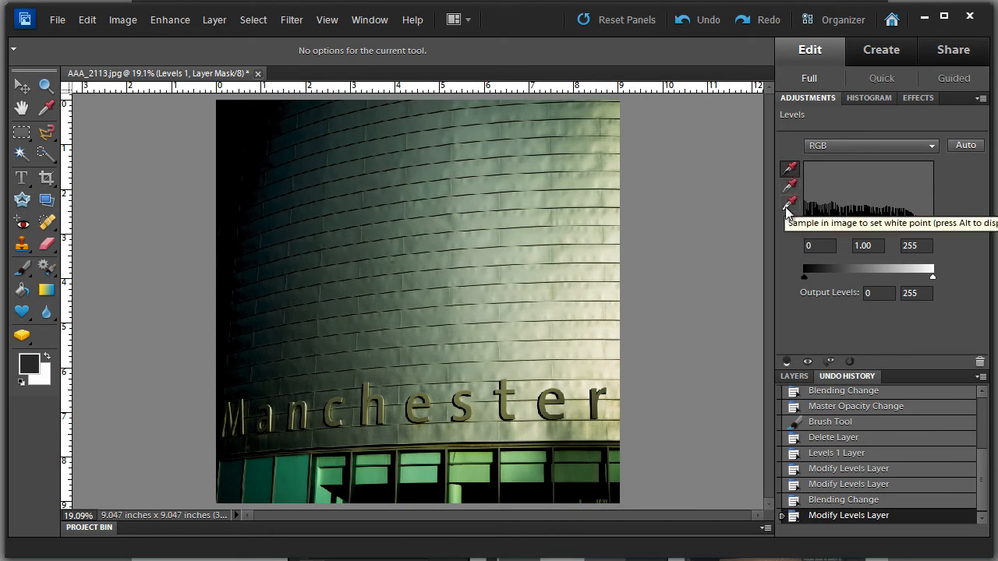
Sample two bright areas of the wall with the white point eyedropper, then reset the adjustment to defaults.
click(788, 205)
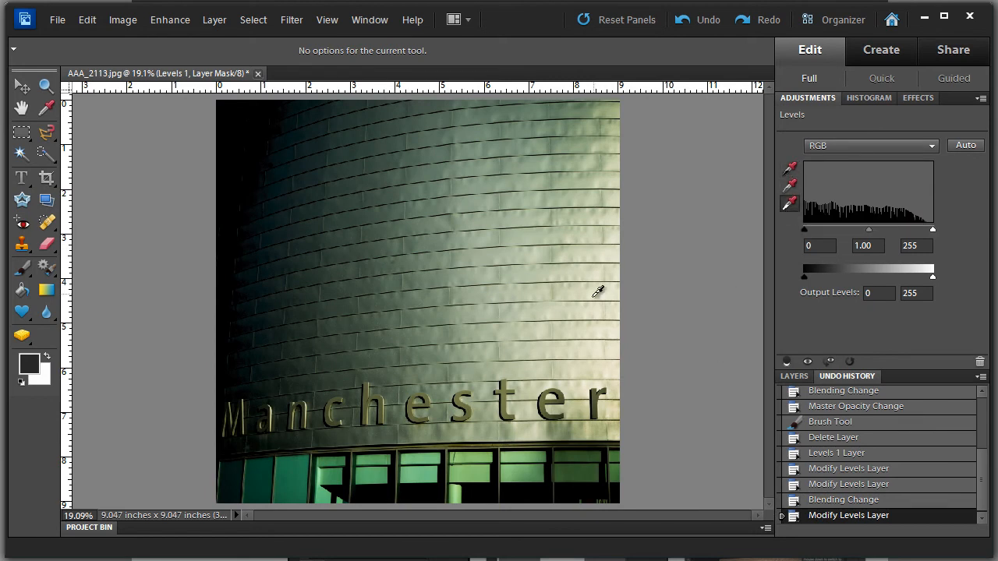
click(602, 320)
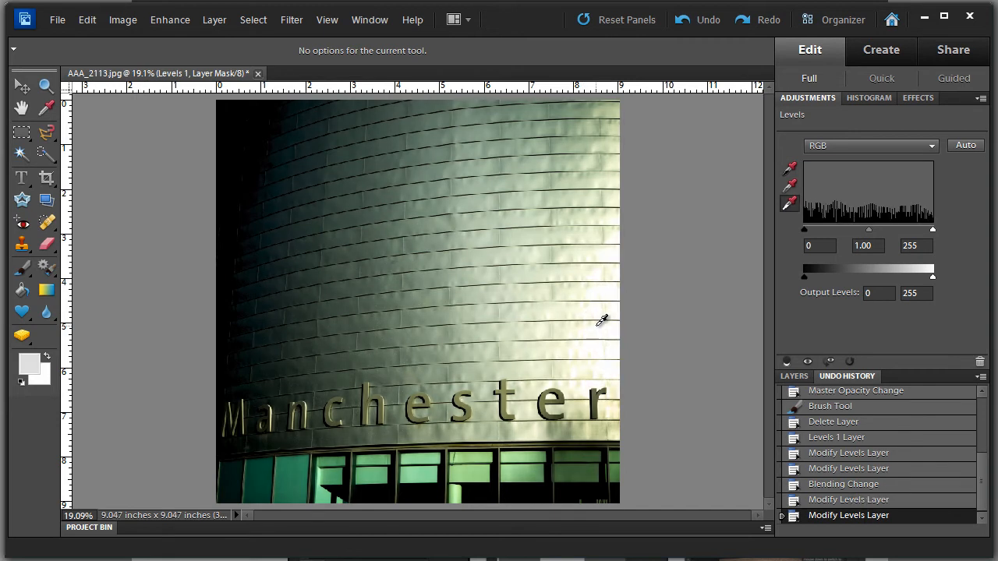
click(360, 318)
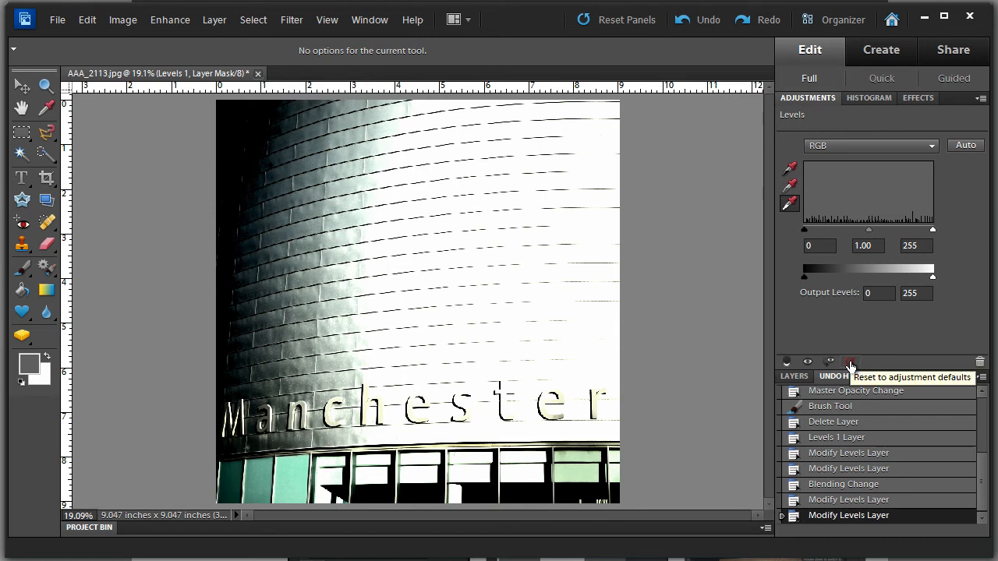
click(850, 363)
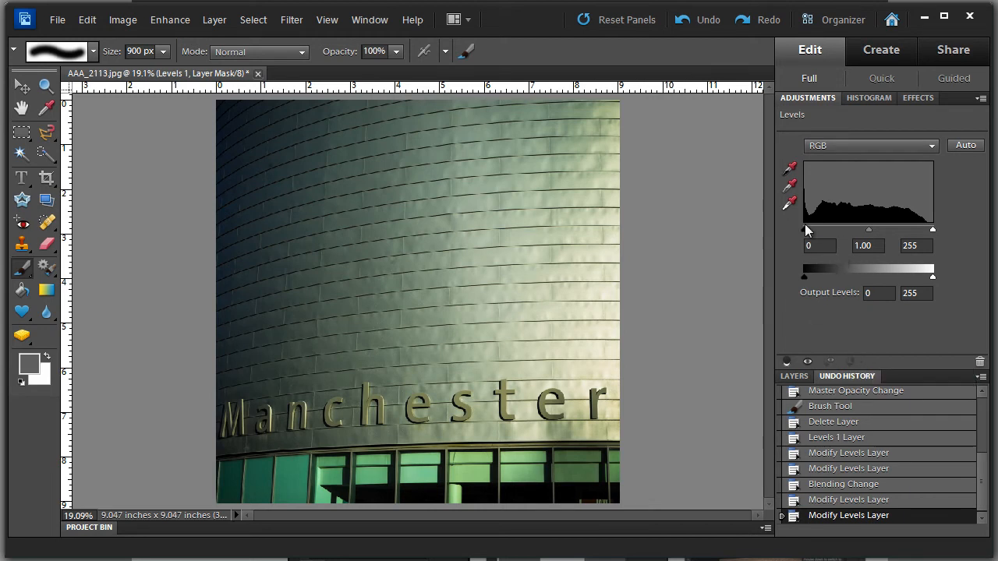
Preview the clipping display of the black and white point eyedroppers.
click(787, 172)
key(alt)
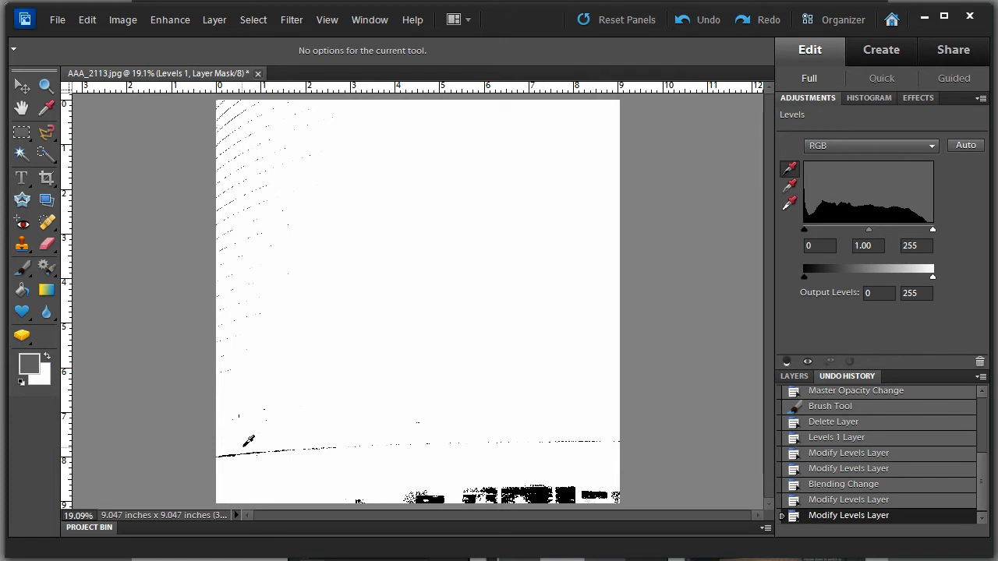
click(789, 207)
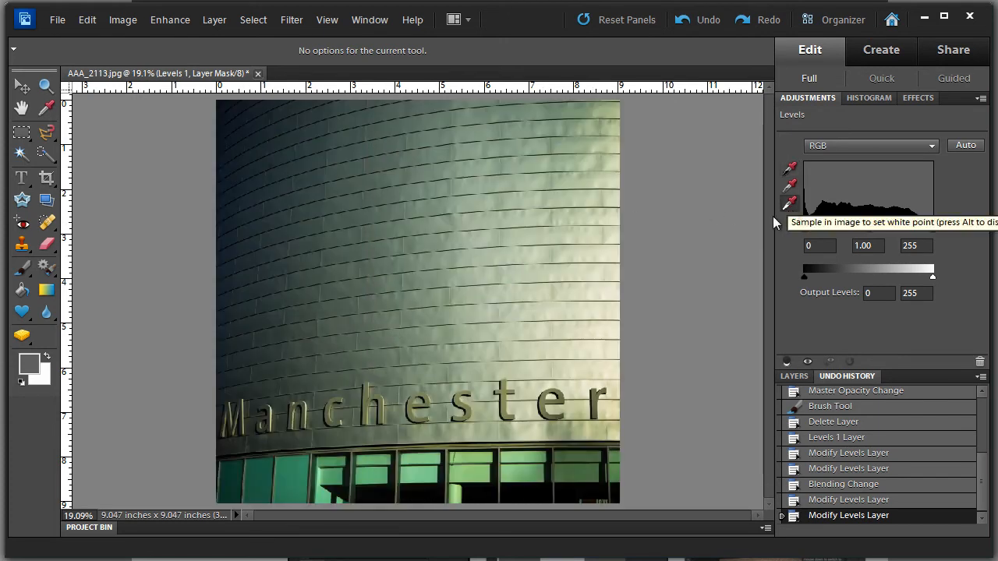
key(alt)
click(793, 172)
click(790, 206)
key(alt)
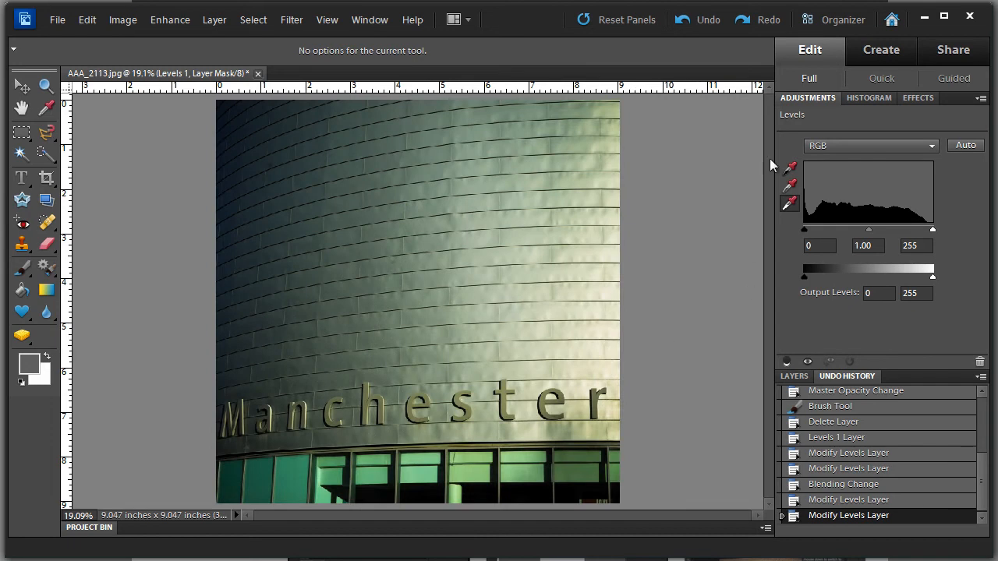
click(790, 167)
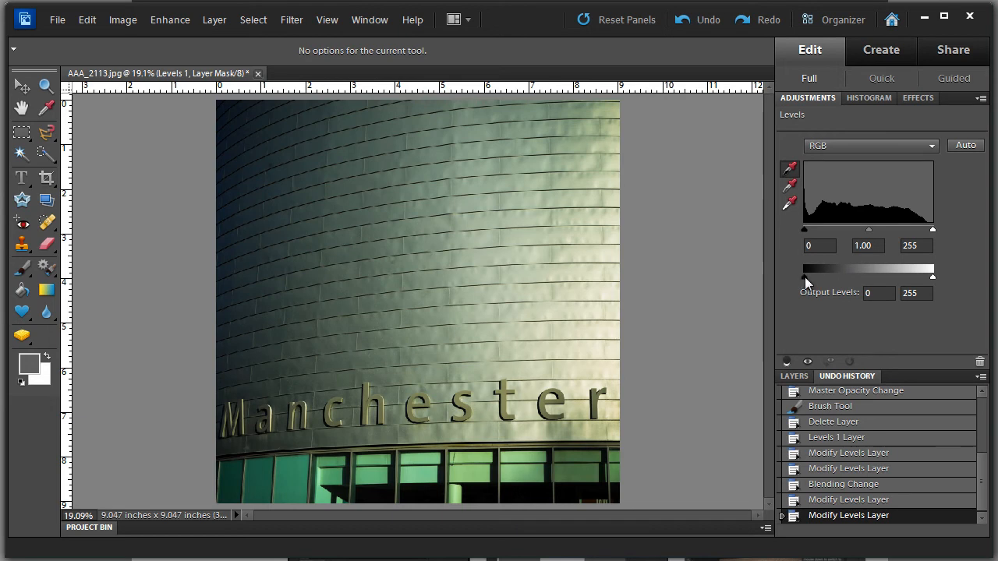
Experiment with the output level sliders, ending with the output black level at 74.
drag(805, 277, 854, 275)
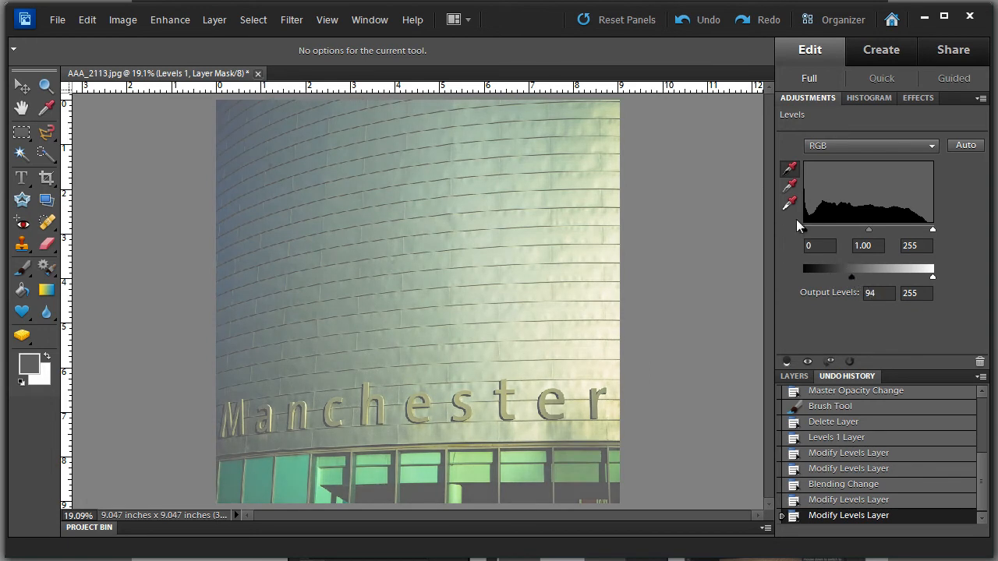
drag(862, 275, 915, 276)
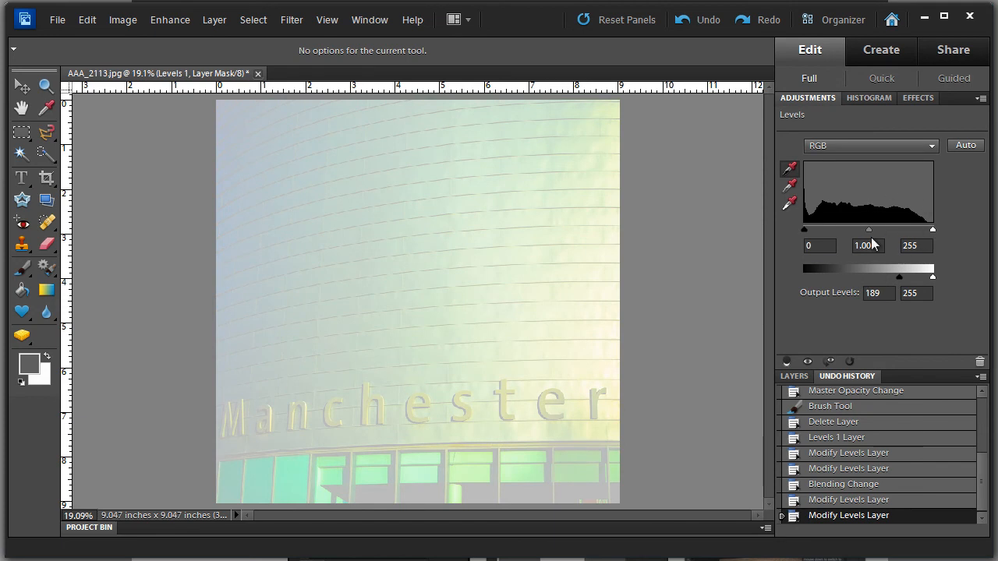
drag(933, 276, 800, 276)
drag(932, 276, 949, 286)
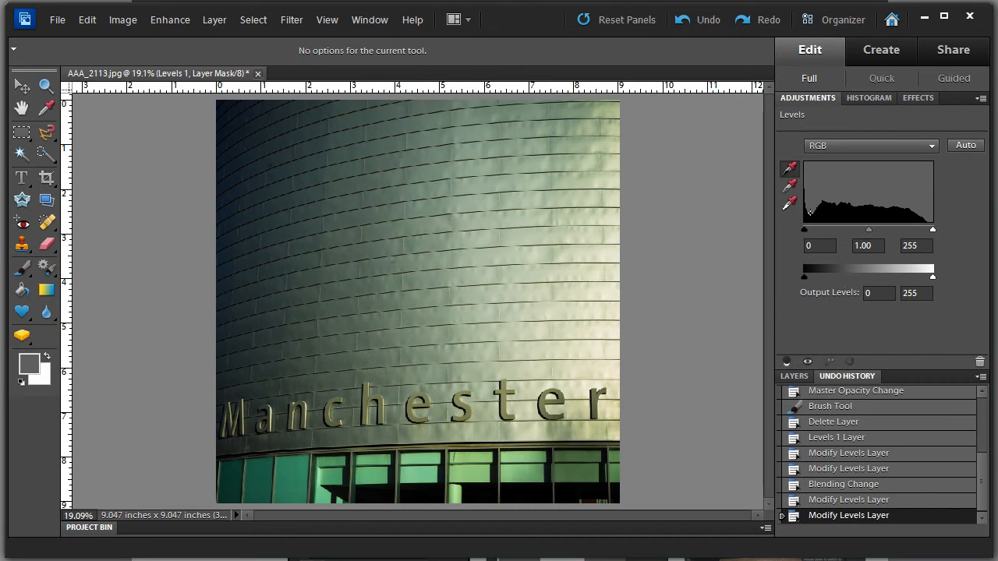
drag(806, 276, 841, 275)
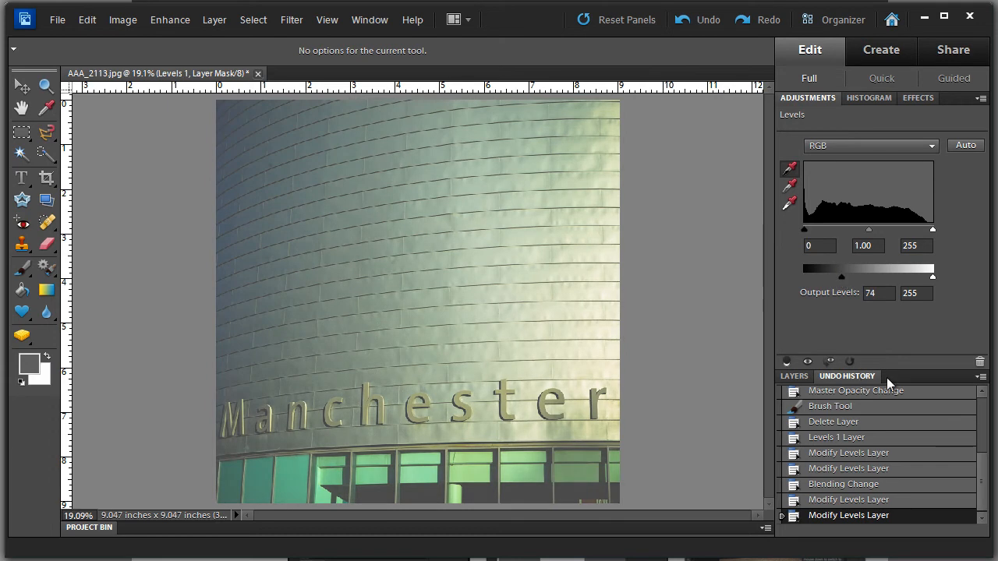
Clip the Levels layer to the Background layer and unclip it again, twice.
click(794, 377)
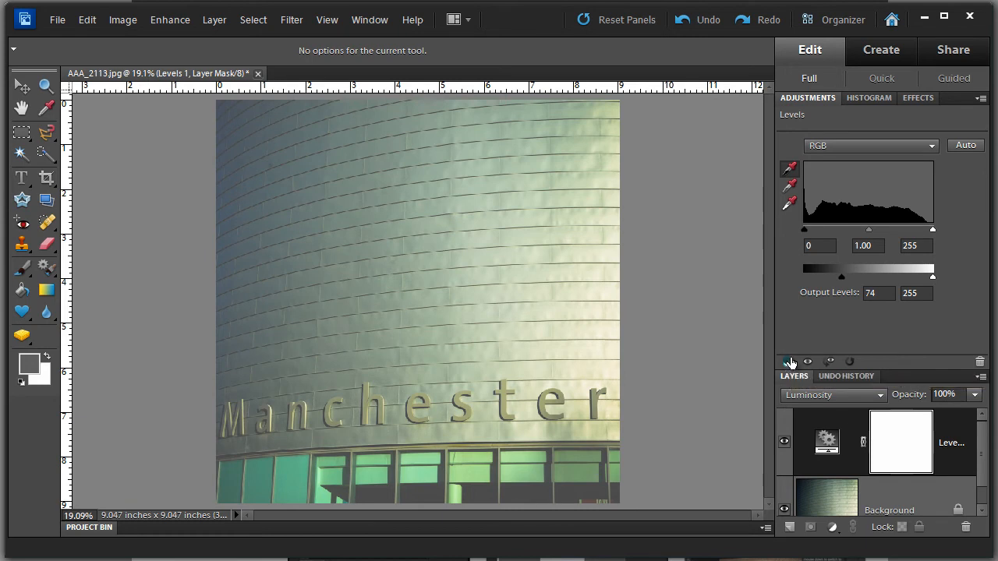
click(786, 363)
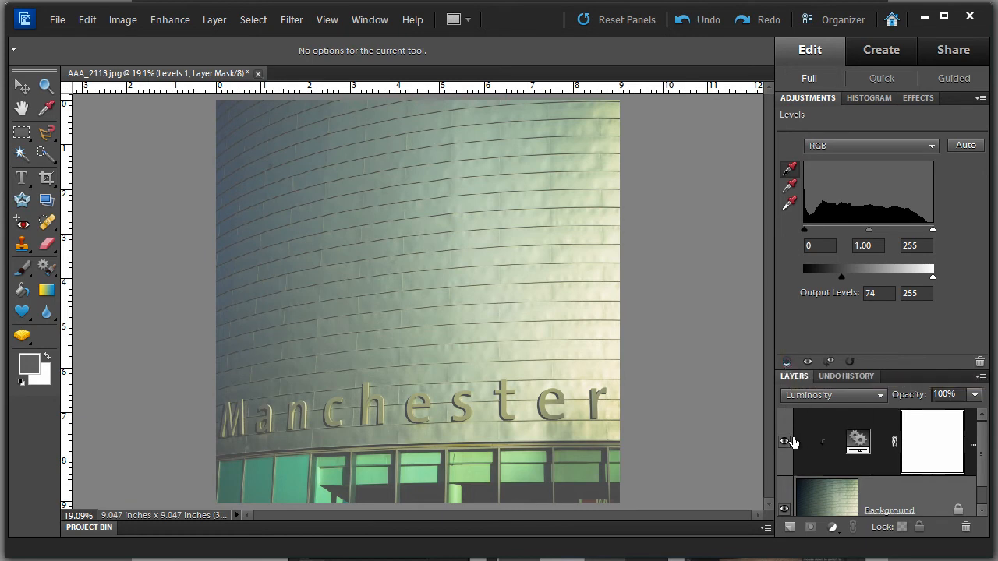
click(786, 363)
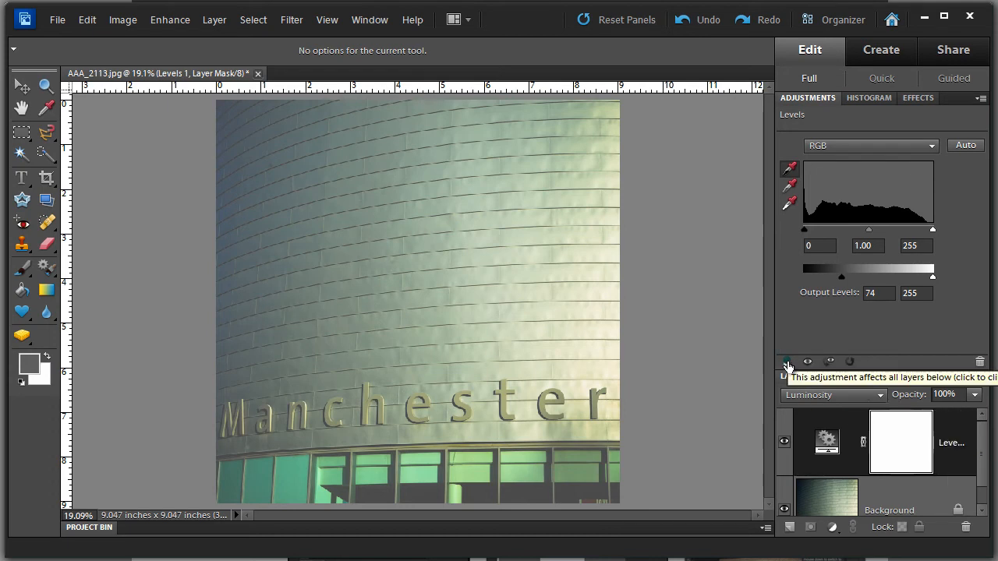
click(787, 363)
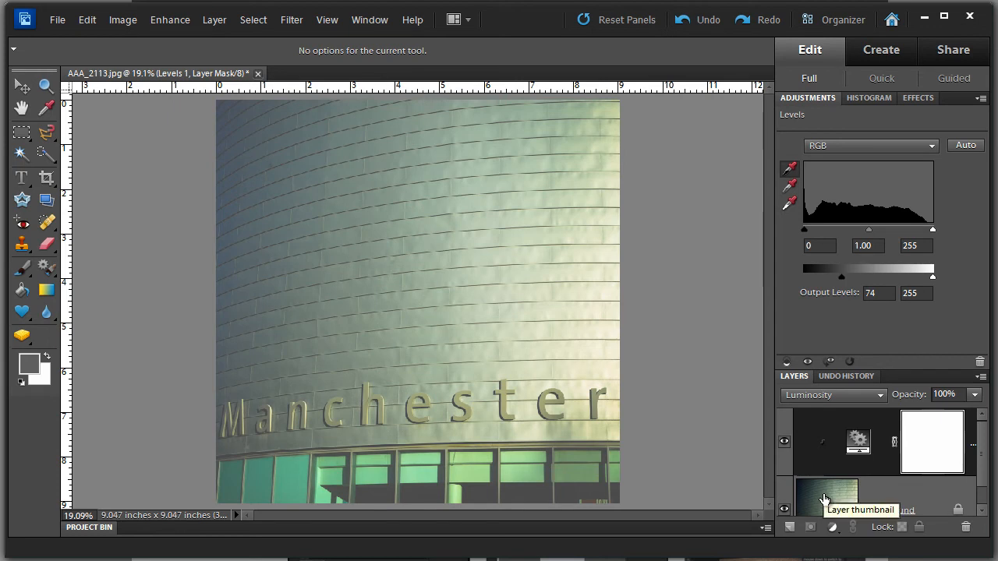
click(787, 362)
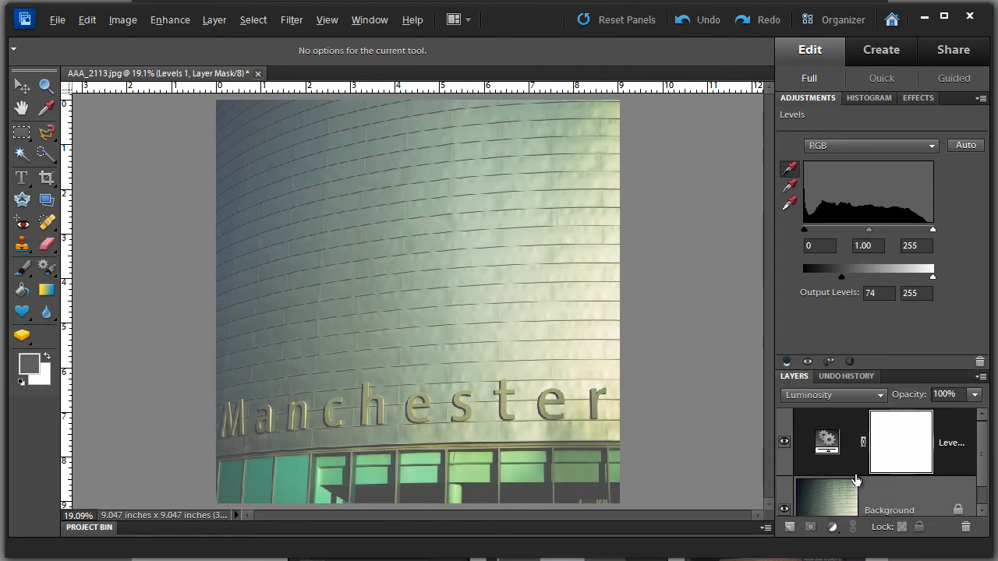
key(alt)
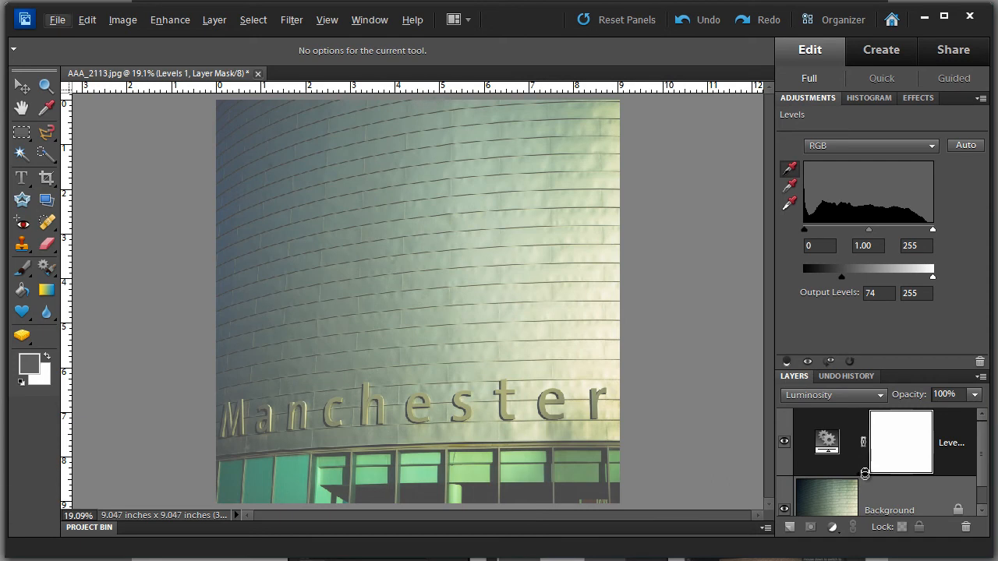
key(alt)
alt+click(872, 475)
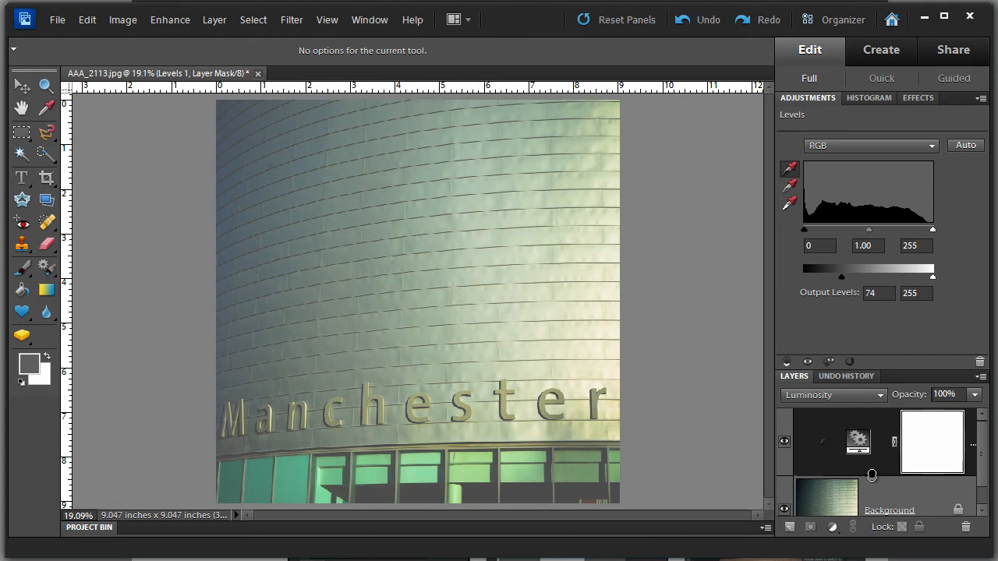
alt+click(872, 476)
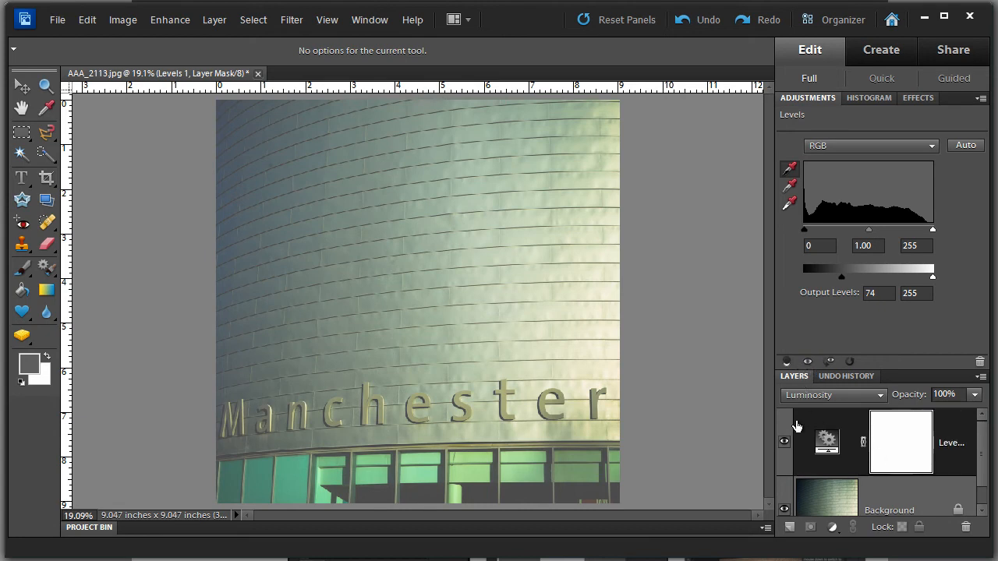
Compare the adjustment with the original by hiding the Levels layer and viewing its previous state.
click(807, 364)
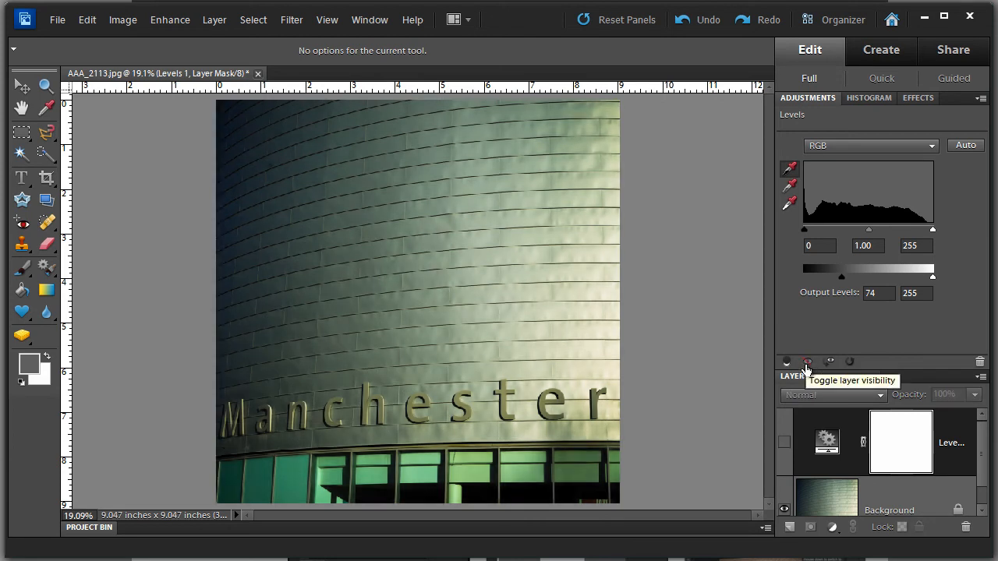
click(807, 365)
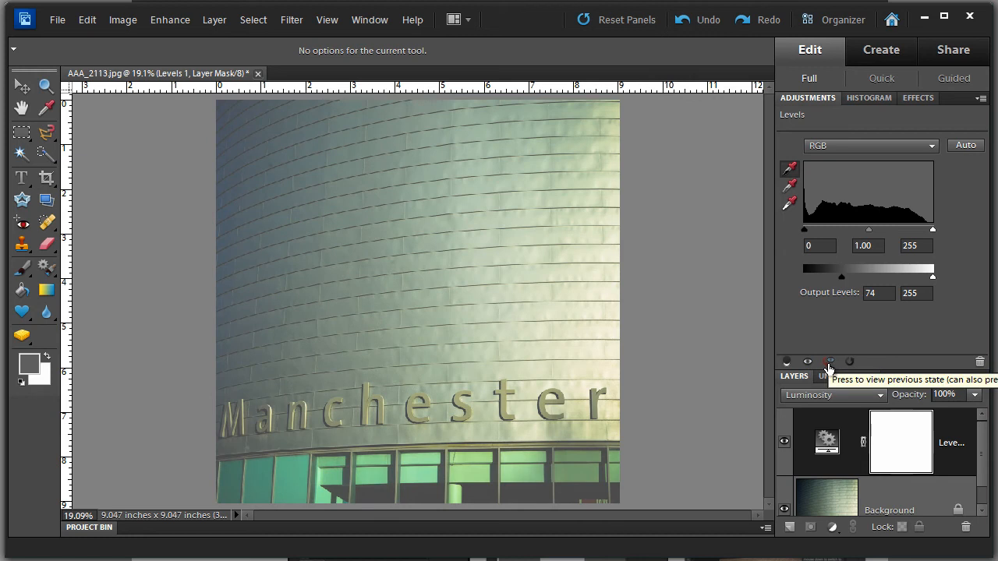
click(828, 363)
click(828, 363)
click(828, 364)
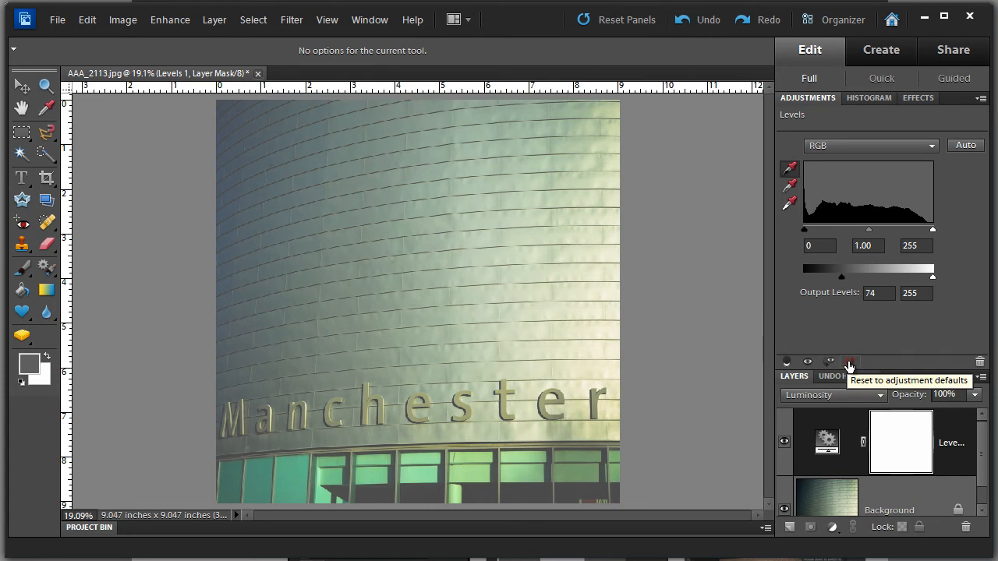
Reset the Levels adjustment to its defaults and set the layer's blend mode to Normal.
click(849, 364)
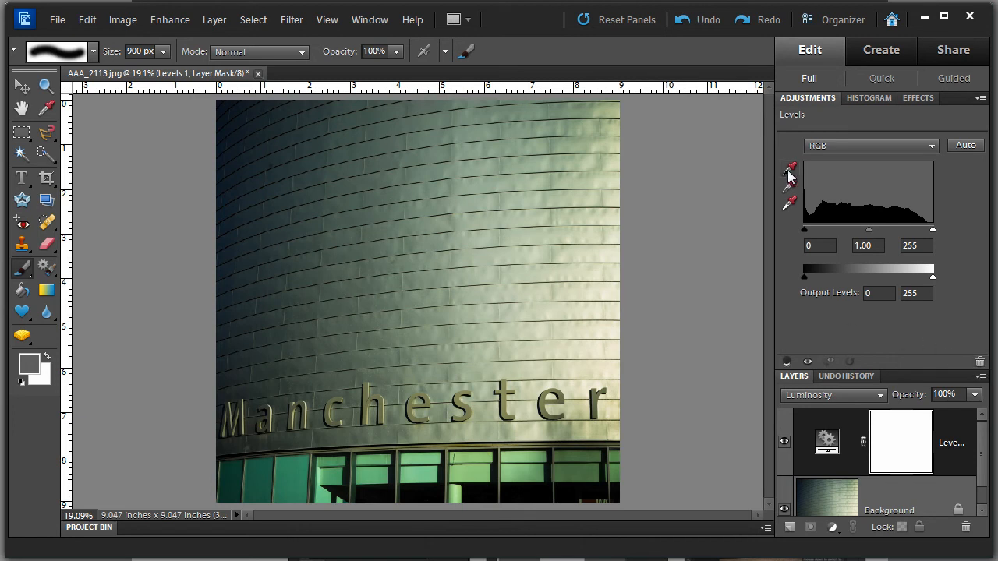
click(879, 393)
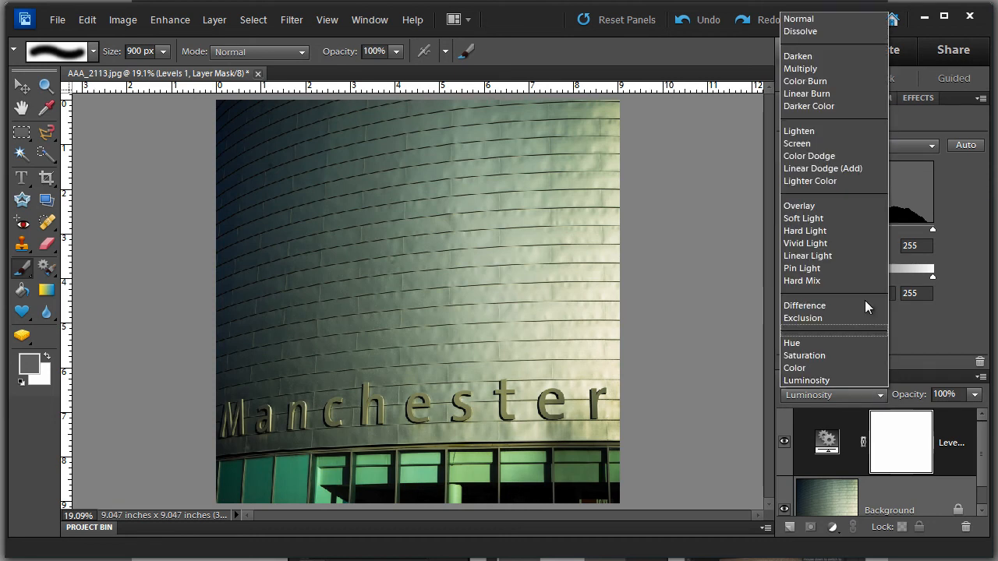
click(811, 19)
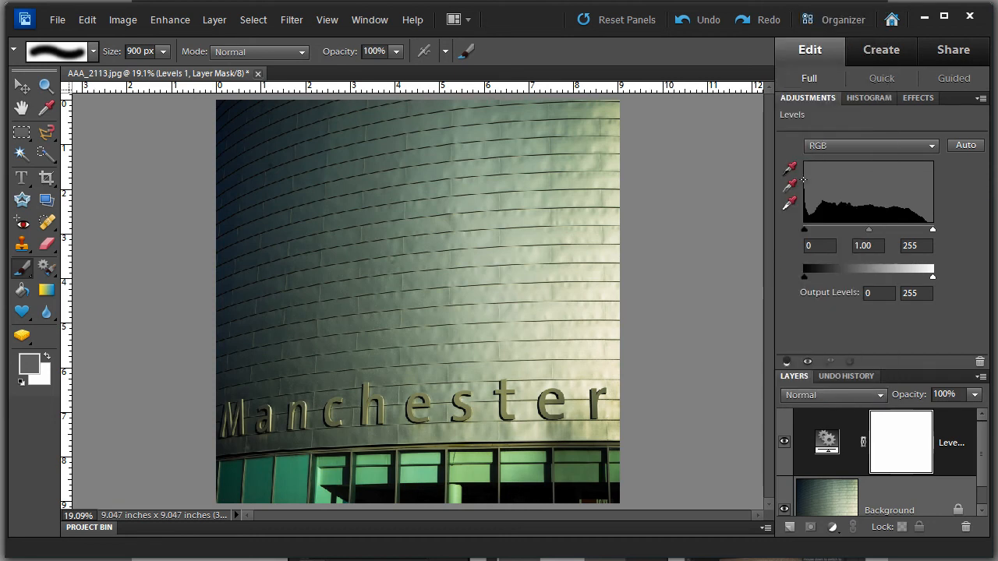
Set the black point from the dark left side of the wall and the white point from a bright middle patch.
click(790, 170)
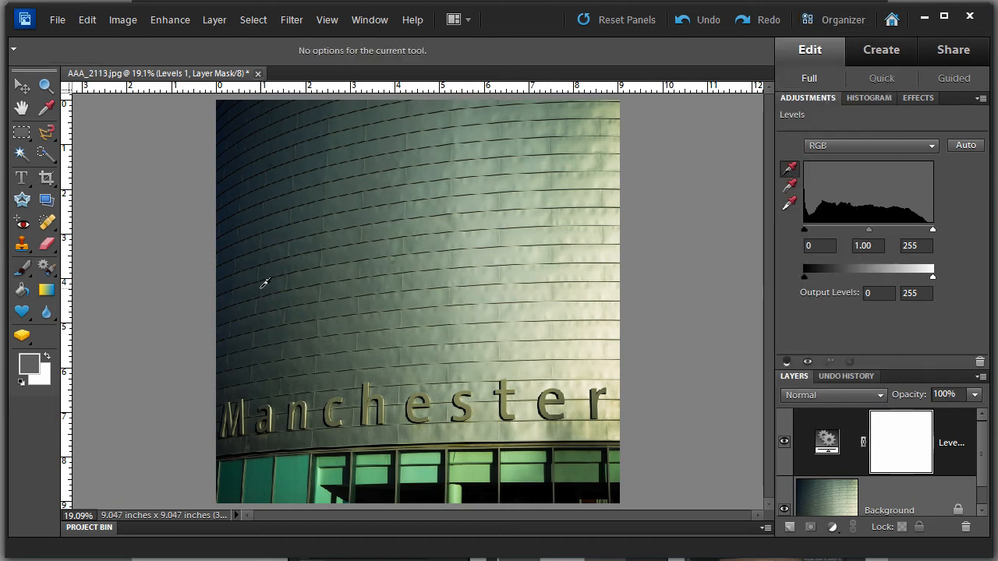
click(263, 286)
click(790, 203)
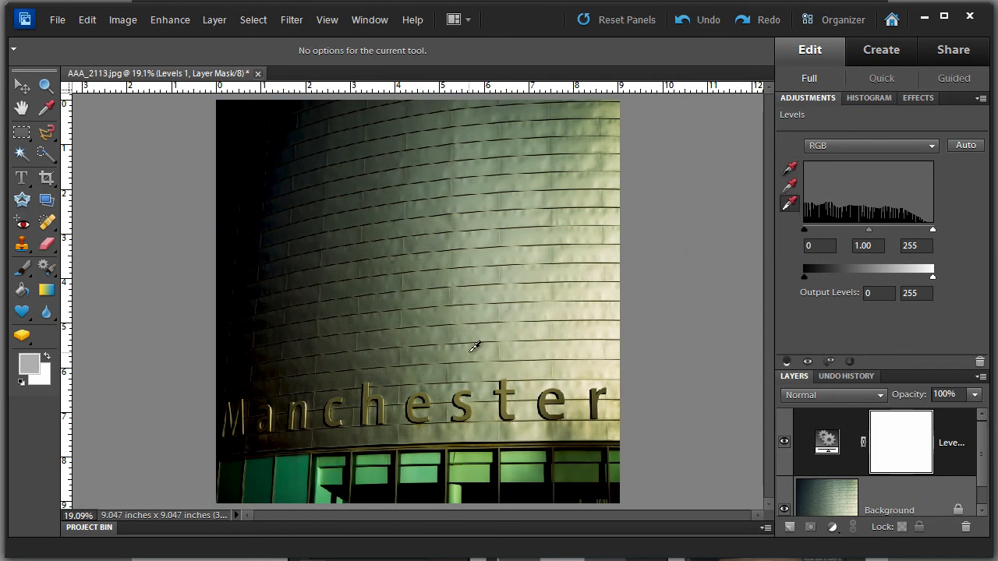
click(474, 346)
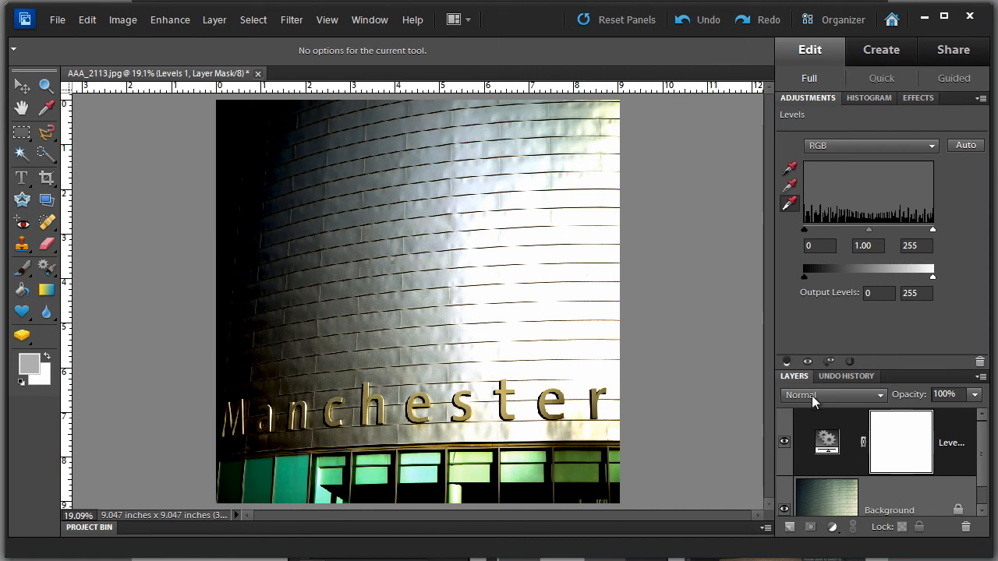
Lower the Levels adjustment layer's opacity to 69%.
click(975, 395)
drag(975, 412, 950, 425)
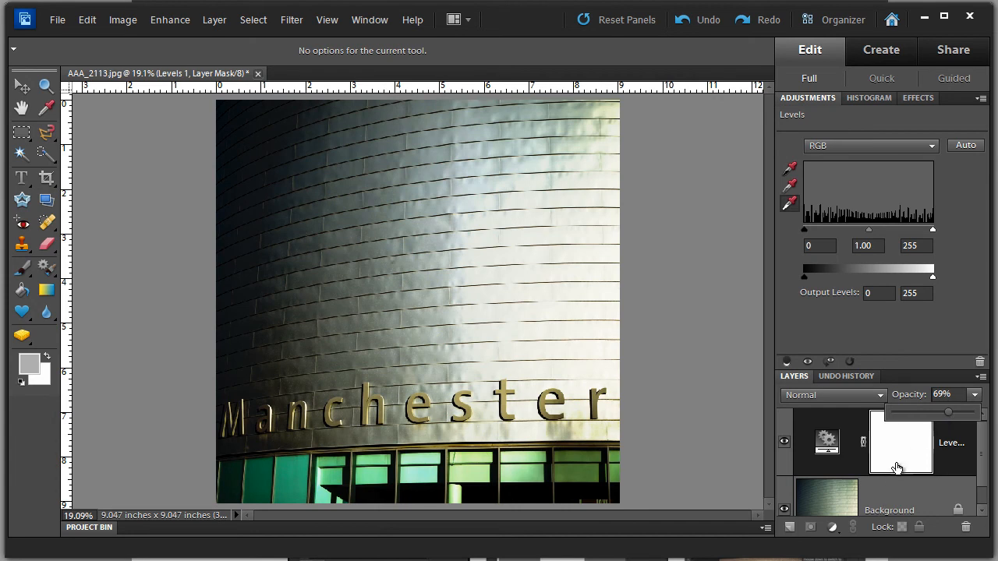
click(821, 99)
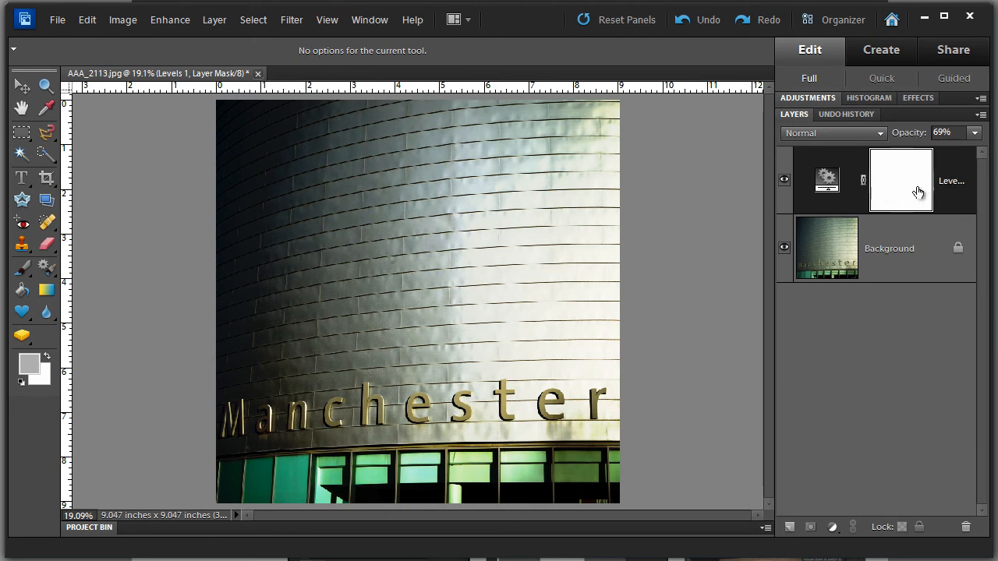
Select the Brush tool and set its opacity to 30%.
click(21, 270)
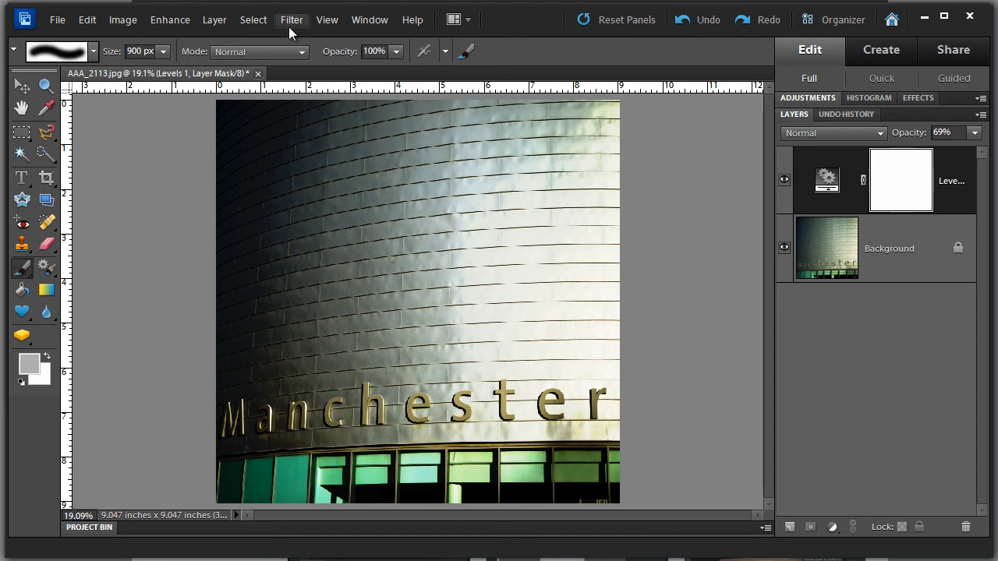
click(395, 52)
drag(386, 72, 340, 81)
click(341, 86)
click(580, 279)
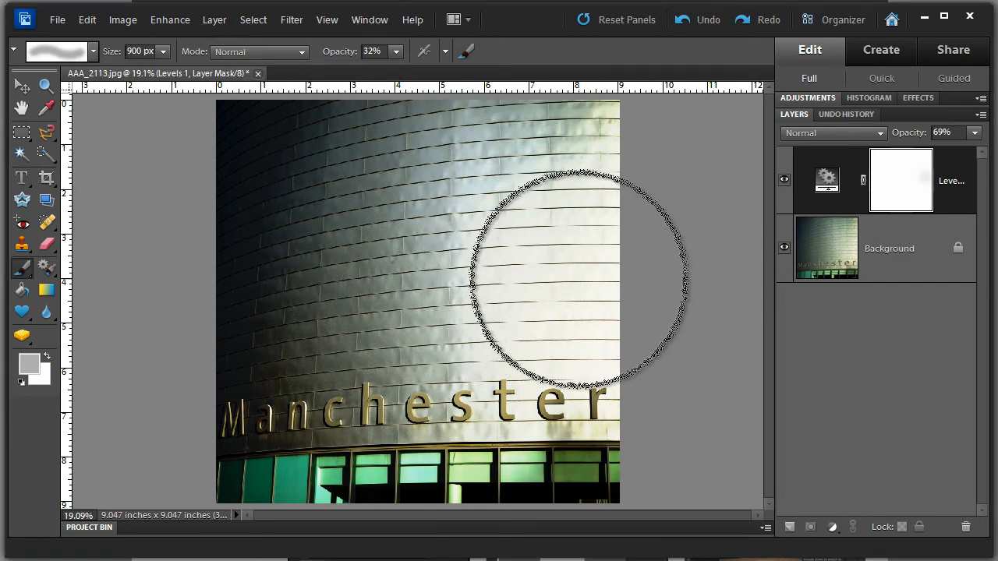
mouse_move(586, 283)
mouse_down()
mouse_move(539, 284)
mouse_move(554, 285)
mouse_up()
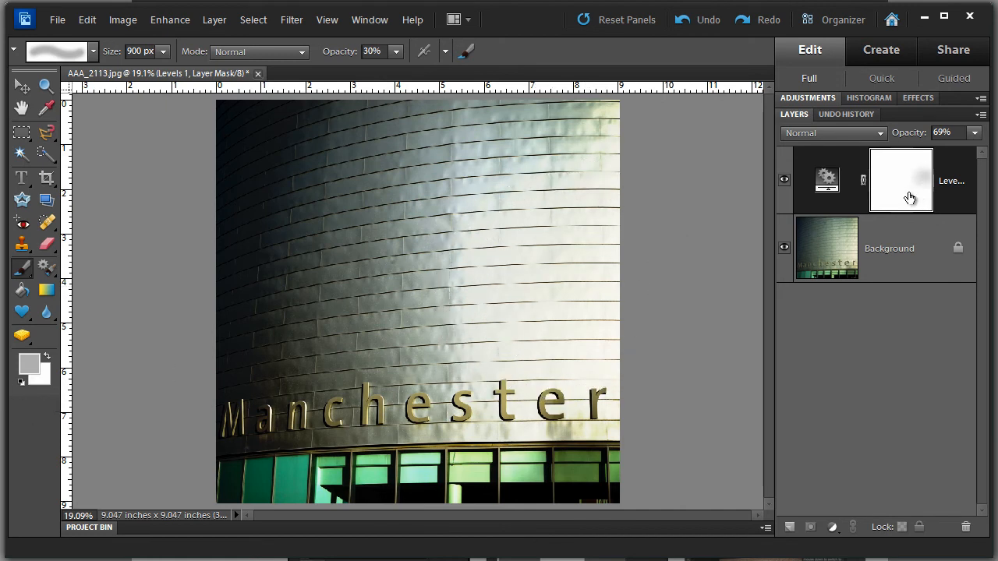
click(833, 114)
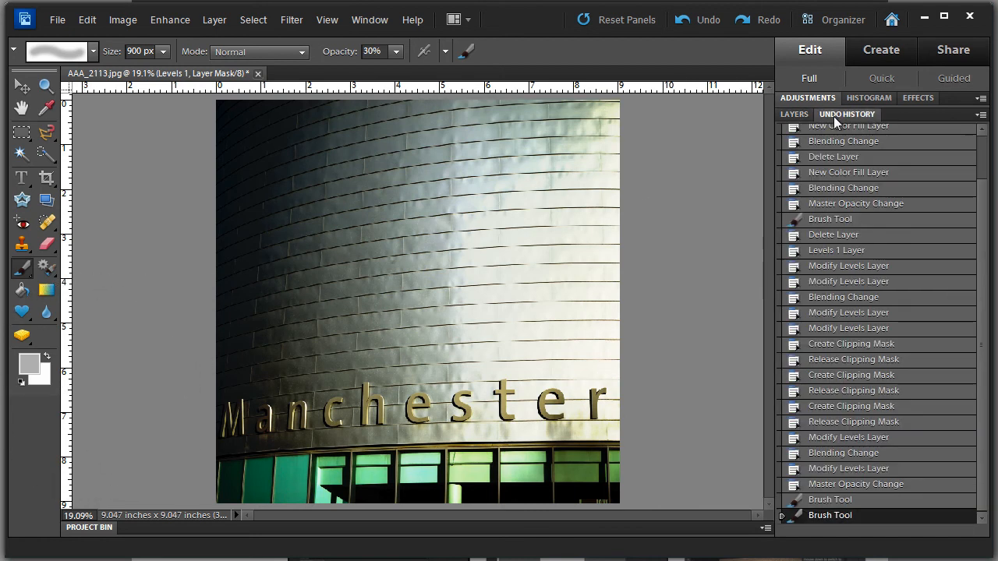
click(843, 487)
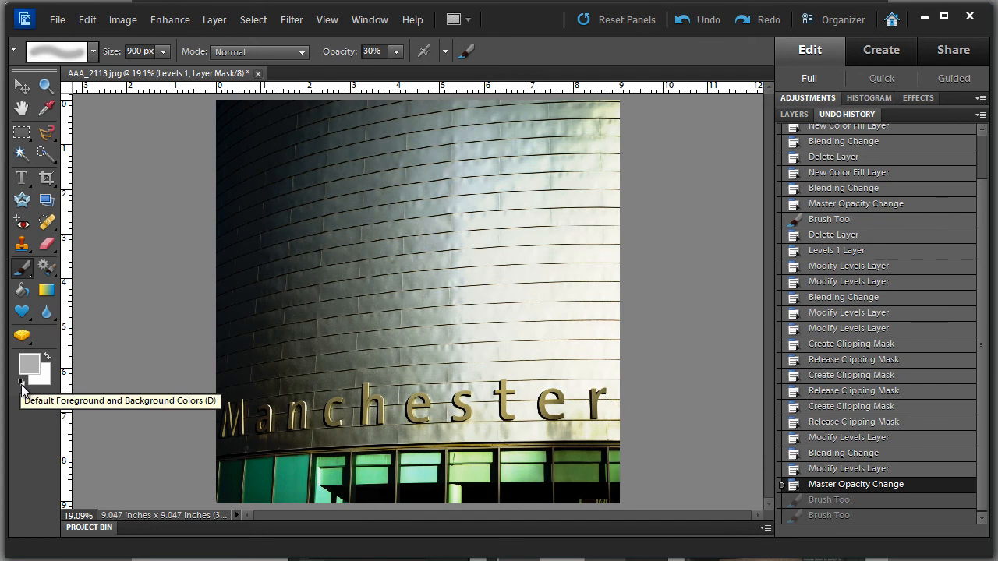
Switch to a black foreground colour and paint soft strokes on the Levels mask over the bright right side of the wall.
click(21, 382)
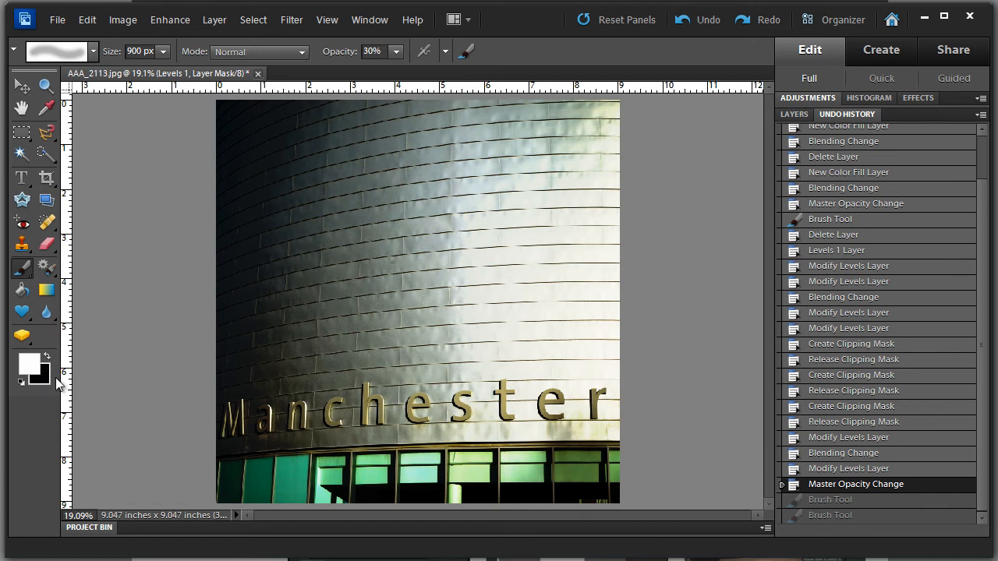
key(x)
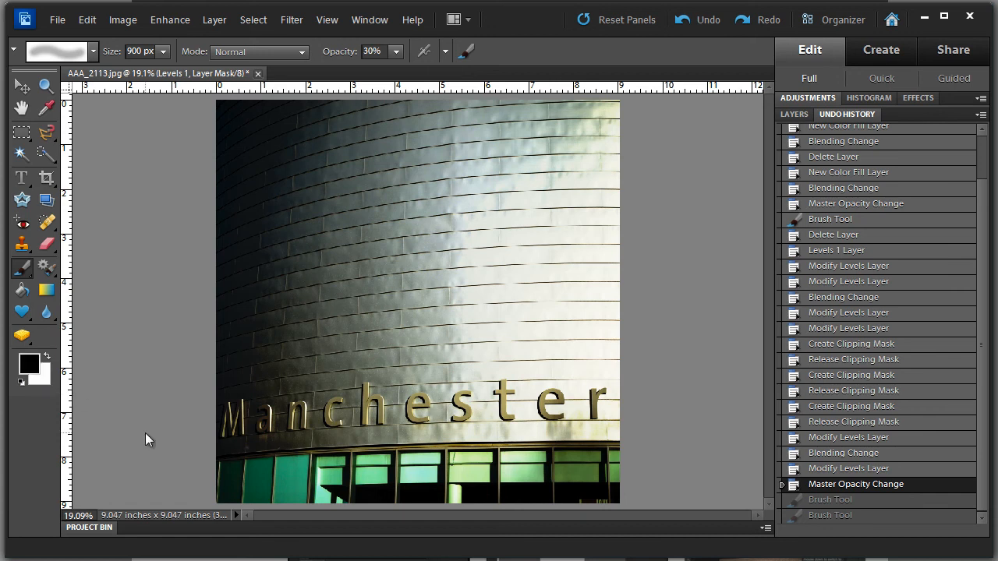
click(48, 356)
click(47, 357)
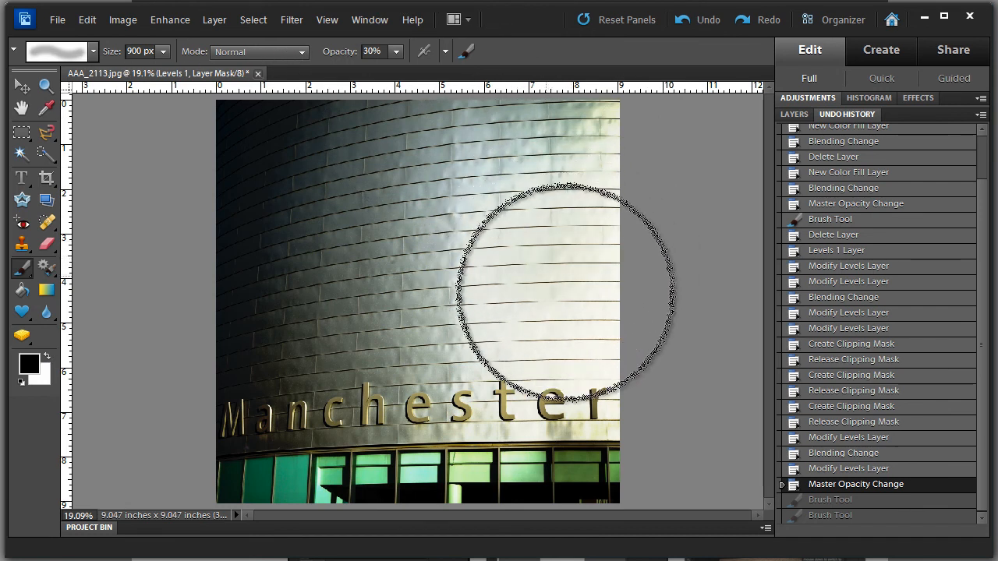
click(572, 301)
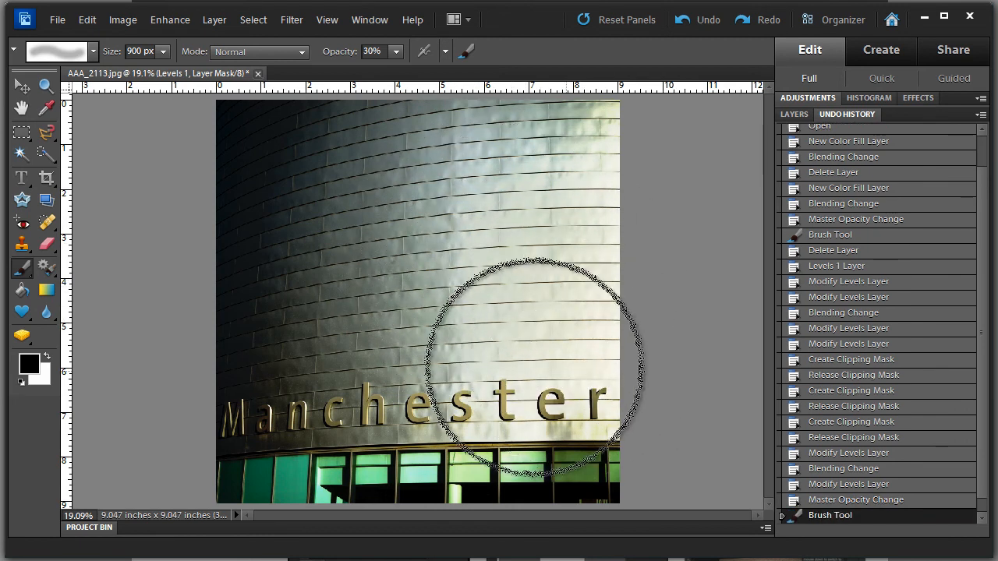
click(532, 351)
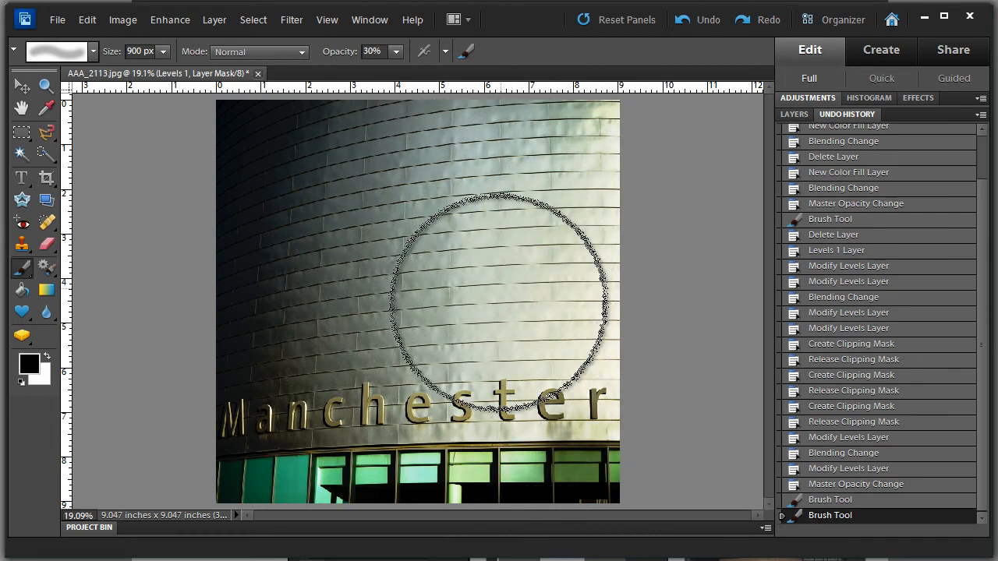
click(593, 332)
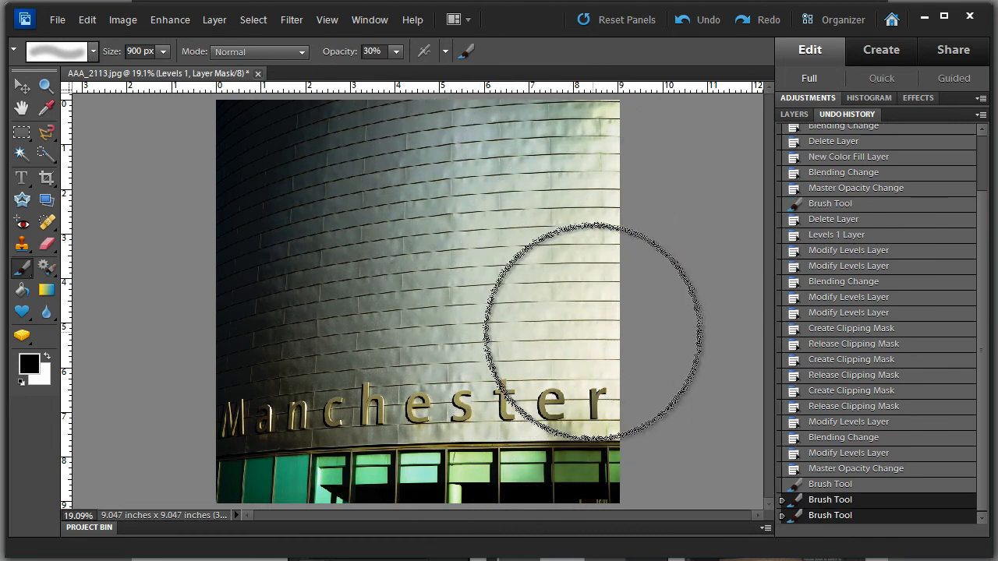
click(848, 470)
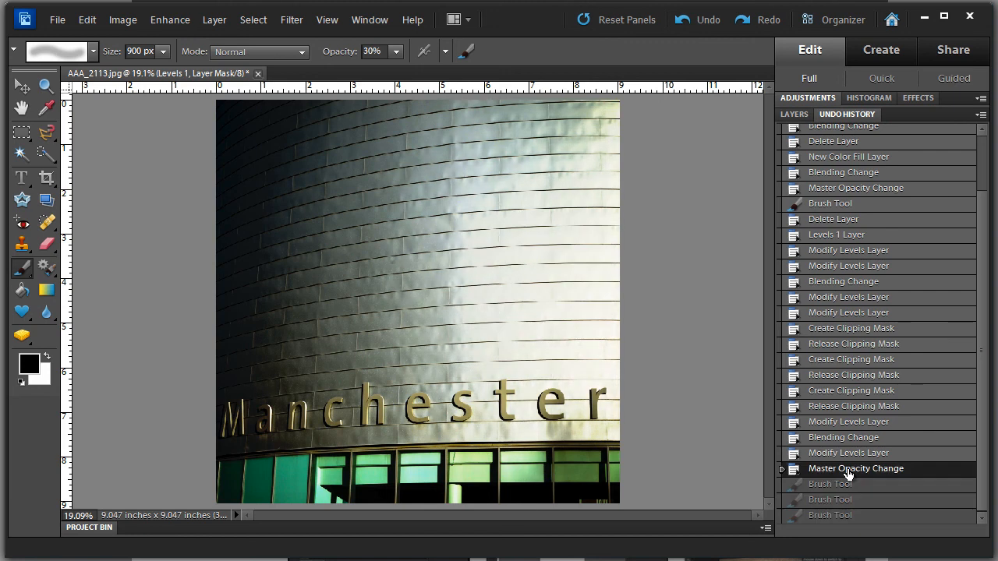
click(836, 517)
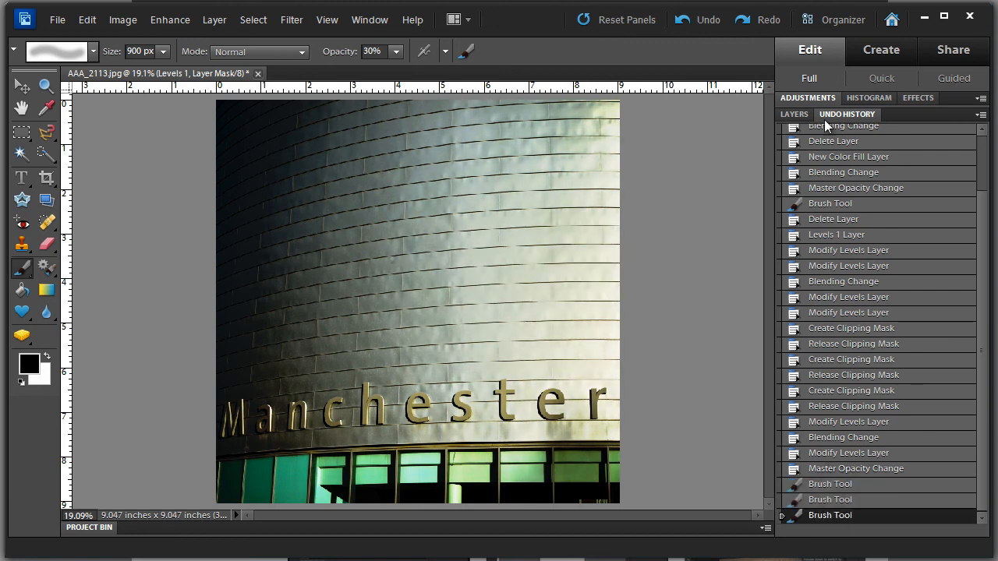
View the Levels layer mask on its own, then return to the normal image view.
click(795, 114)
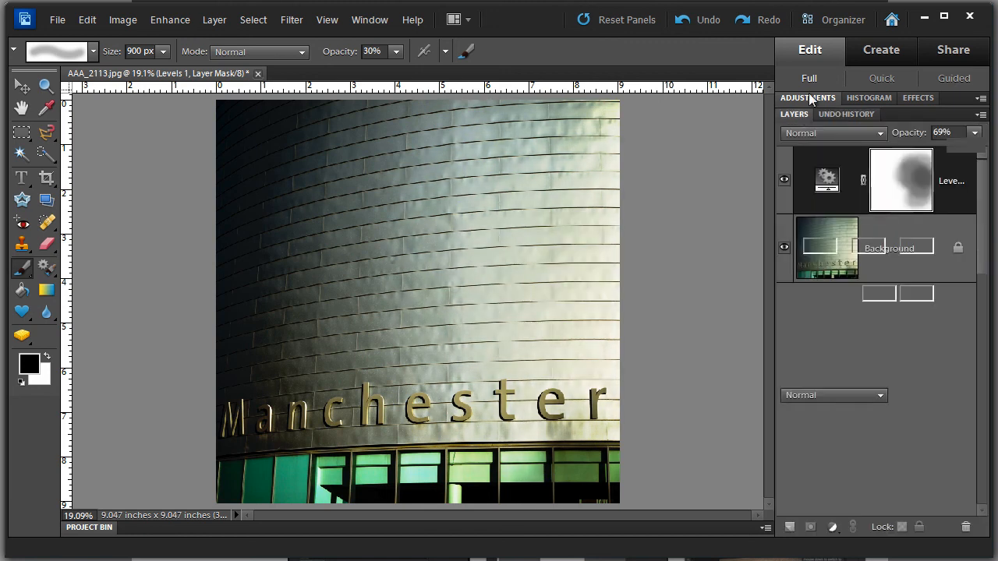
click(809, 94)
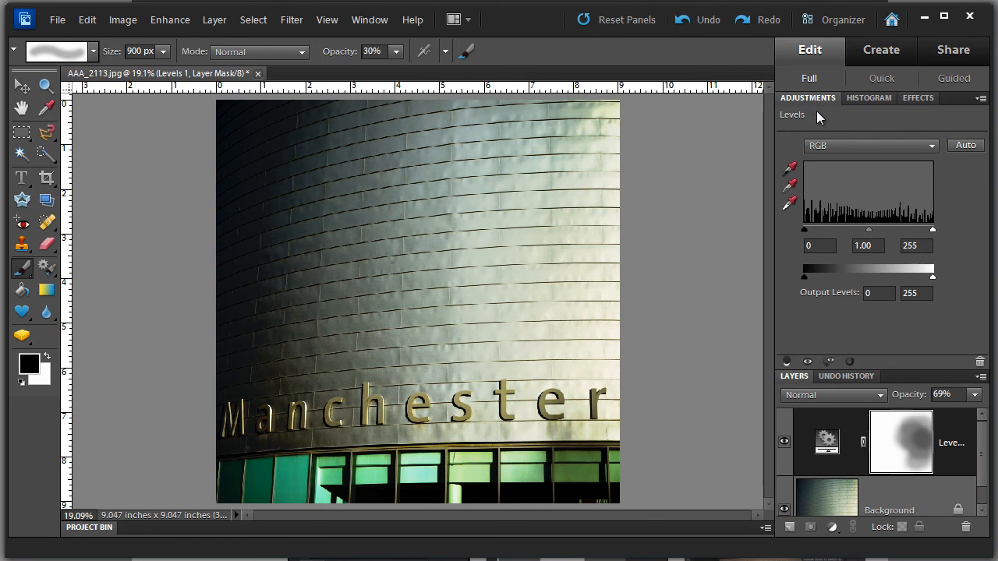
click(828, 363)
click(828, 362)
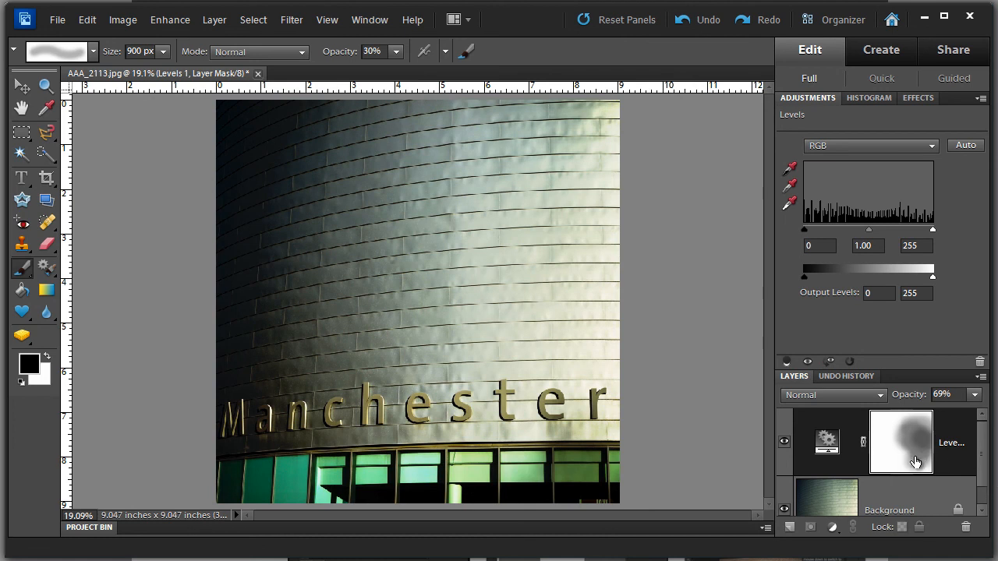
alt+click(914, 460)
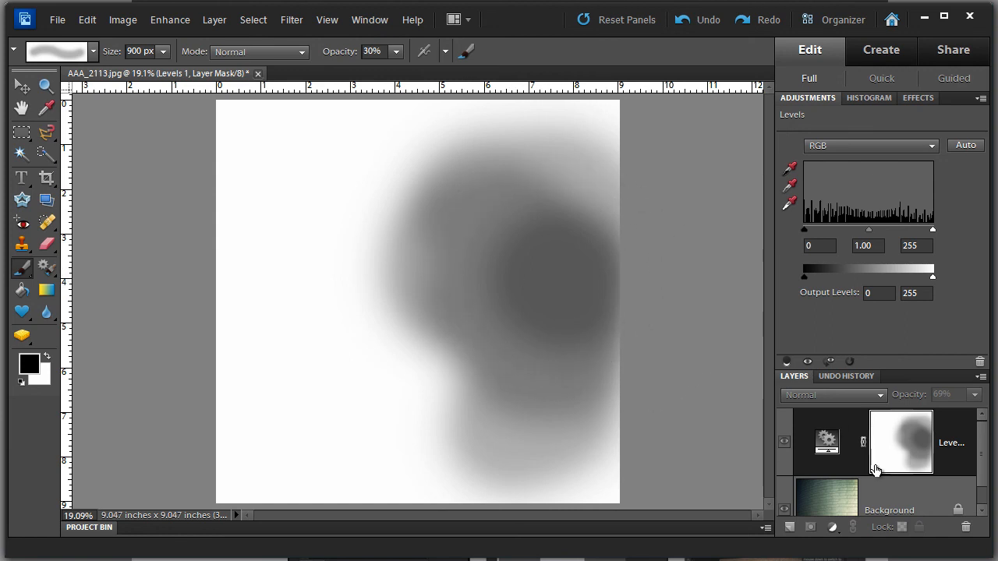
click(783, 450)
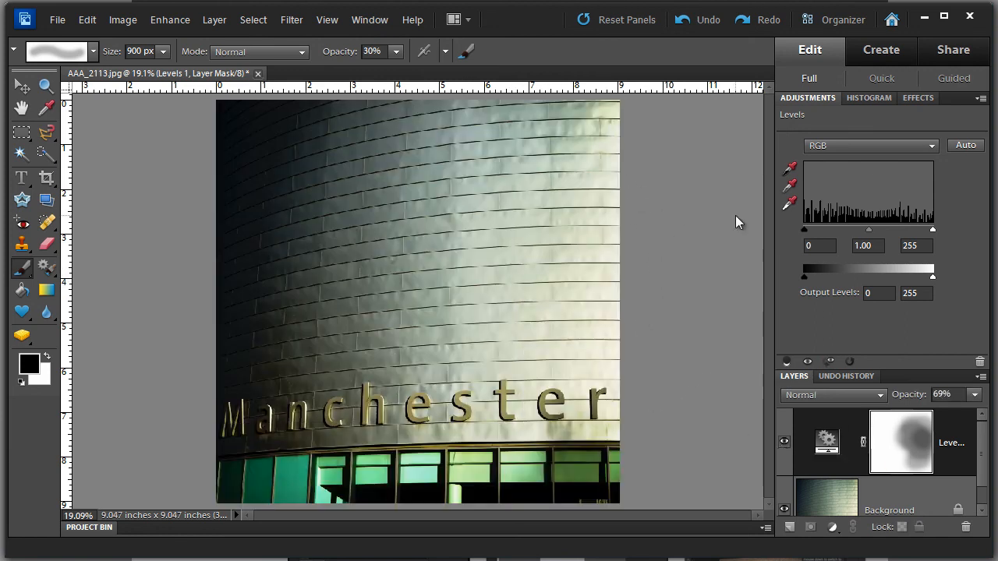
Unlink the mask from the Levels layer and move it with the Move tool to reposition the darkened area.
click(805, 102)
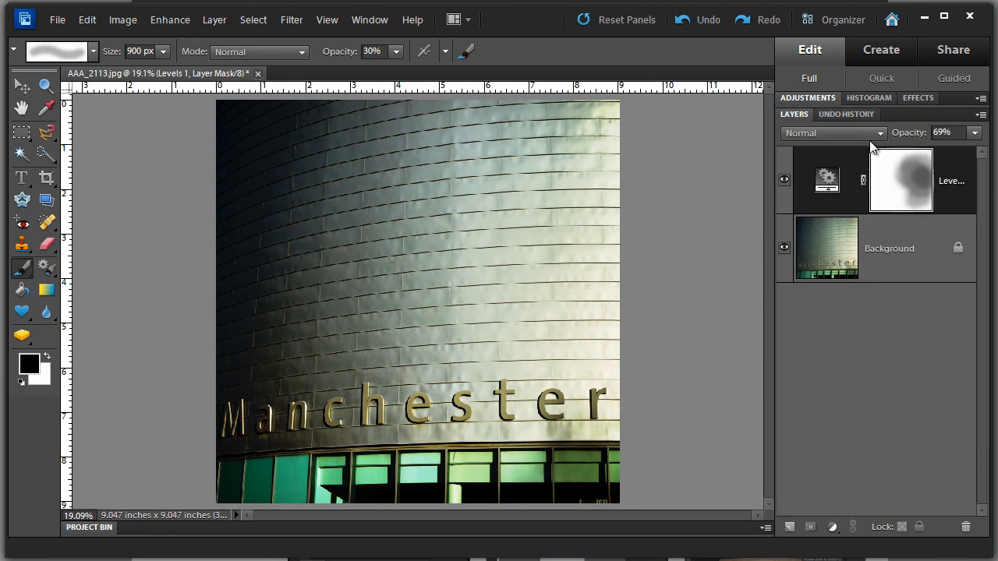
click(863, 187)
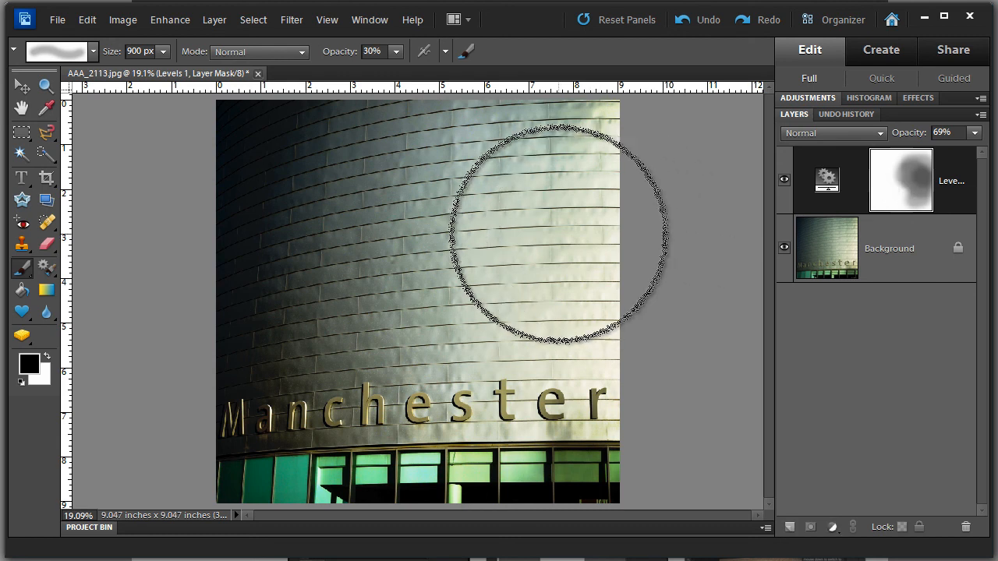
key(v)
drag(558, 244, 623, 200)
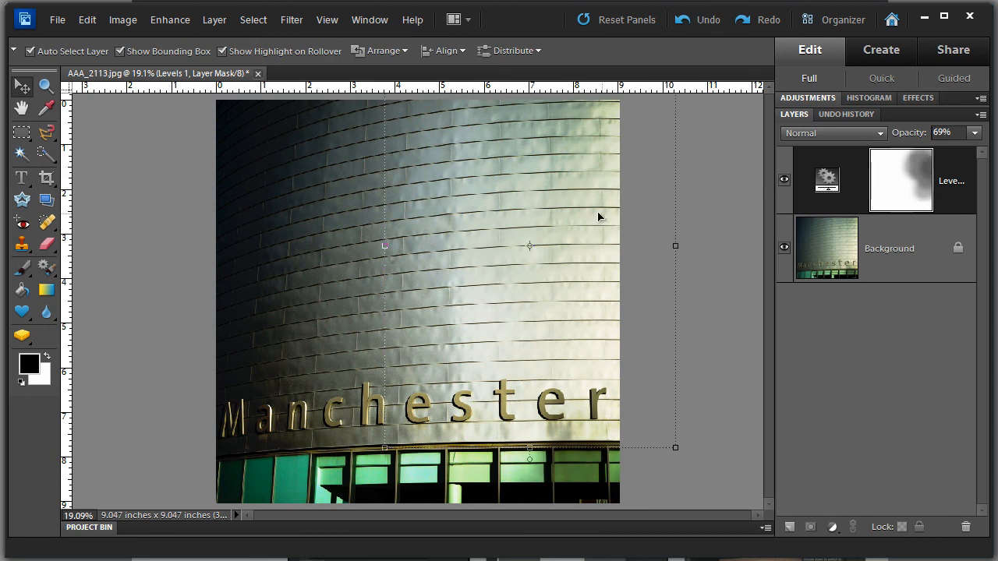
drag(590, 216, 542, 264)
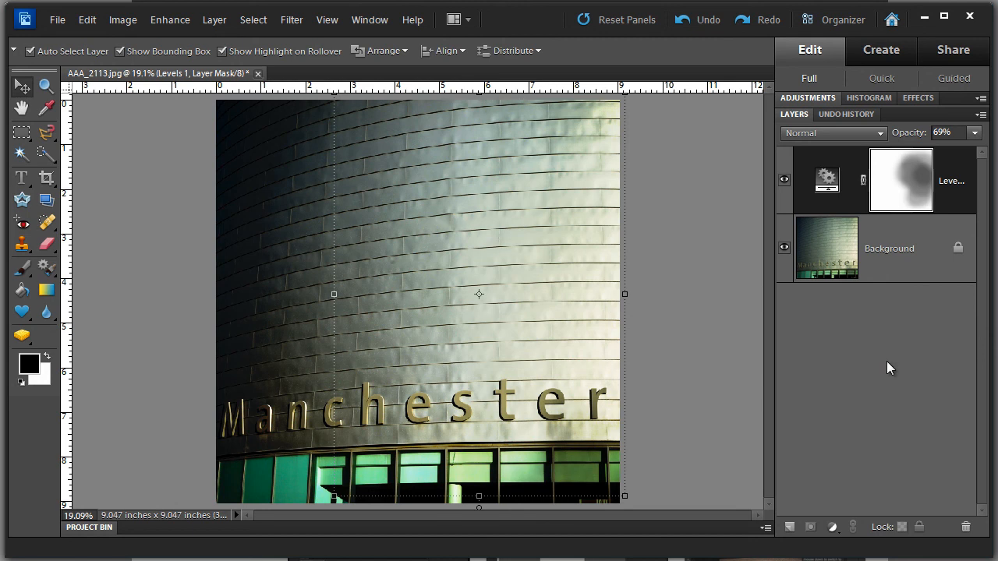
click(22, 107)
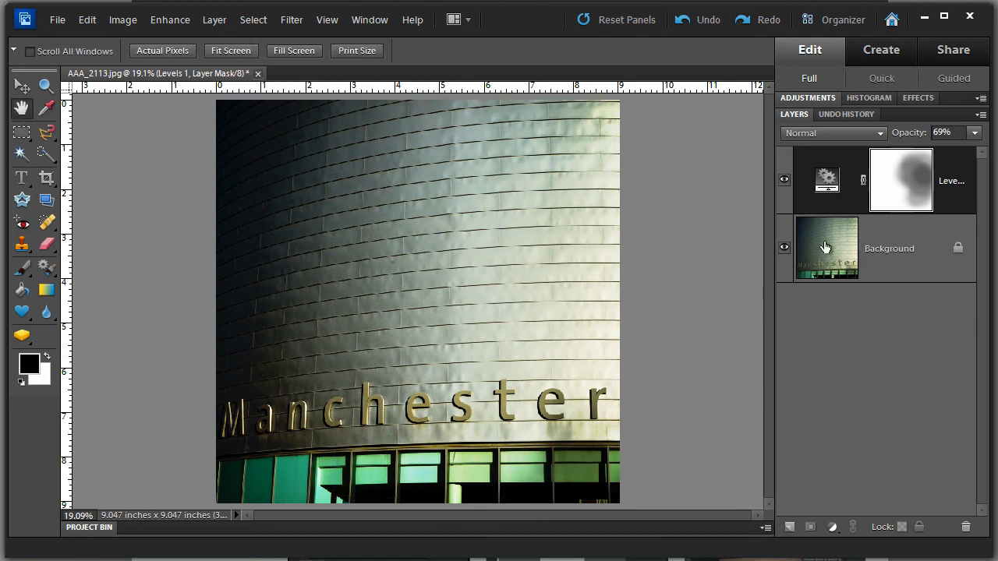